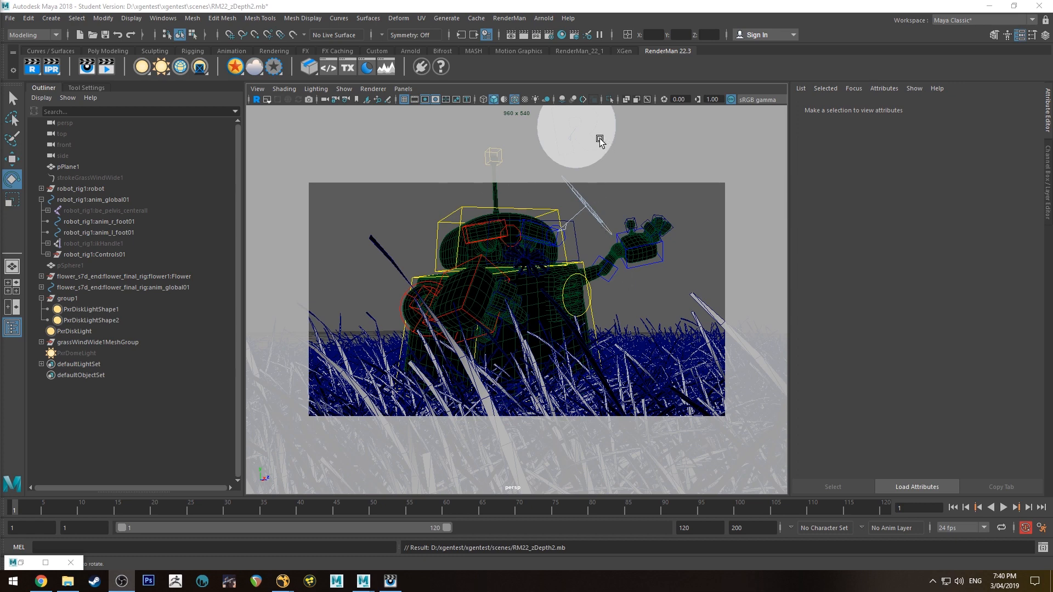
View the rendered perspShape_beauty image in RenderMan's it viewer and return to the Maya scene
{"action": "left_click_drag", "start_coordinate": [1052, 59], "coordinate": [442, 3]}
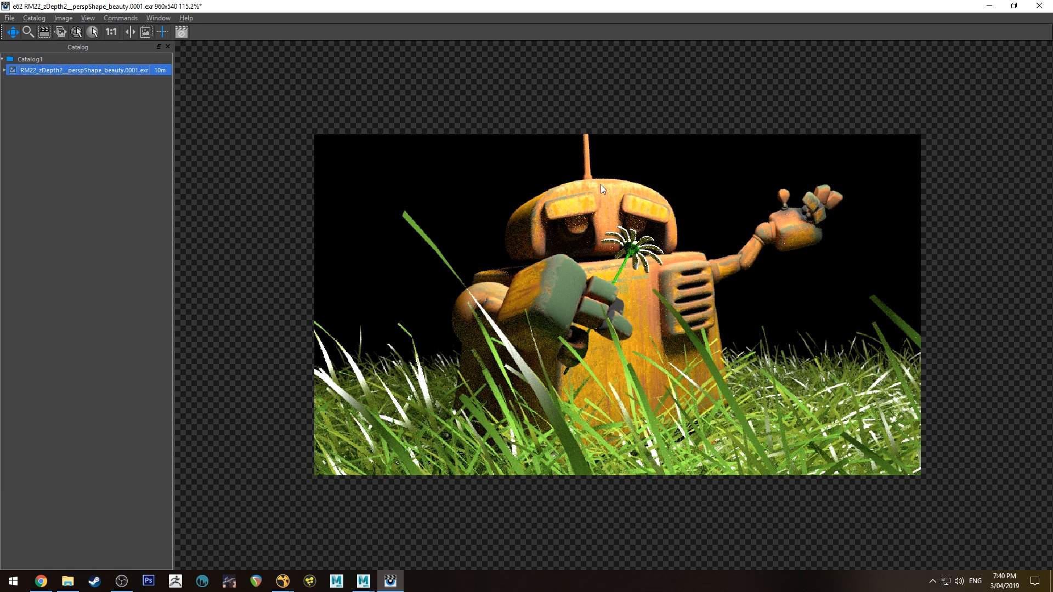
{"action": "left_click_drag", "start_coordinate": [504, 4], "coordinate": [1052, 104]}
{"action": "left_click", "coordinate": [397, 4]}
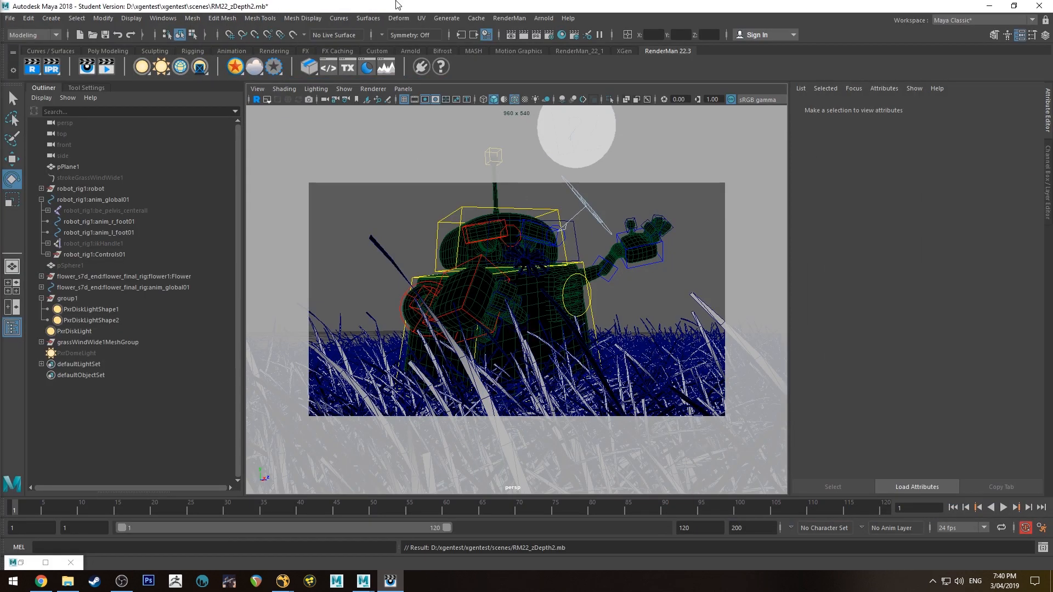
In the RenderMan AOV render settings, add the standard z channel to the beauty display
{"action": "left_click", "coordinate": [548, 35]}
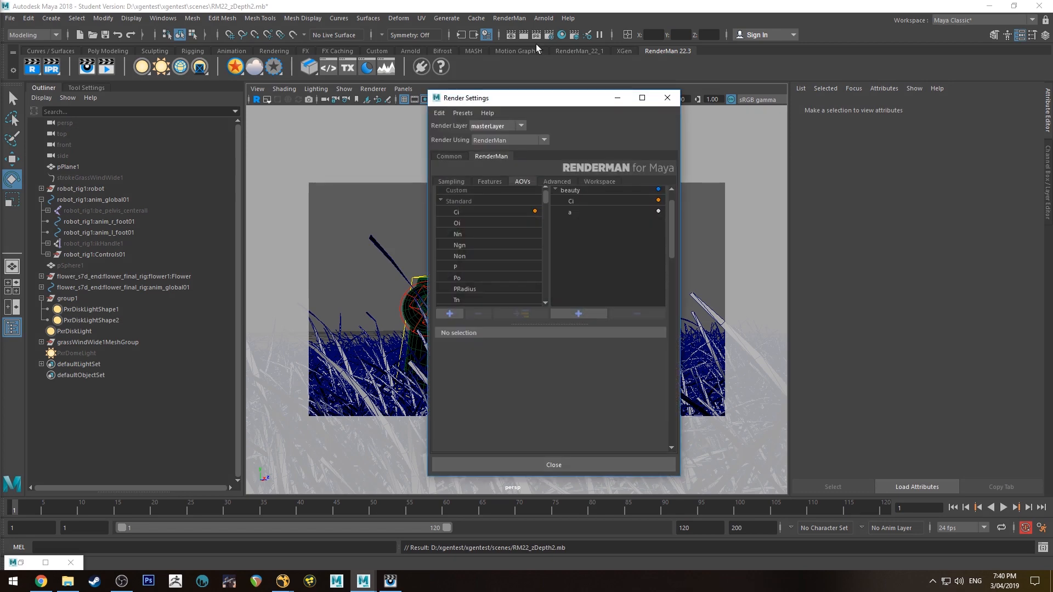
{"action": "left_click", "coordinate": [458, 185]}
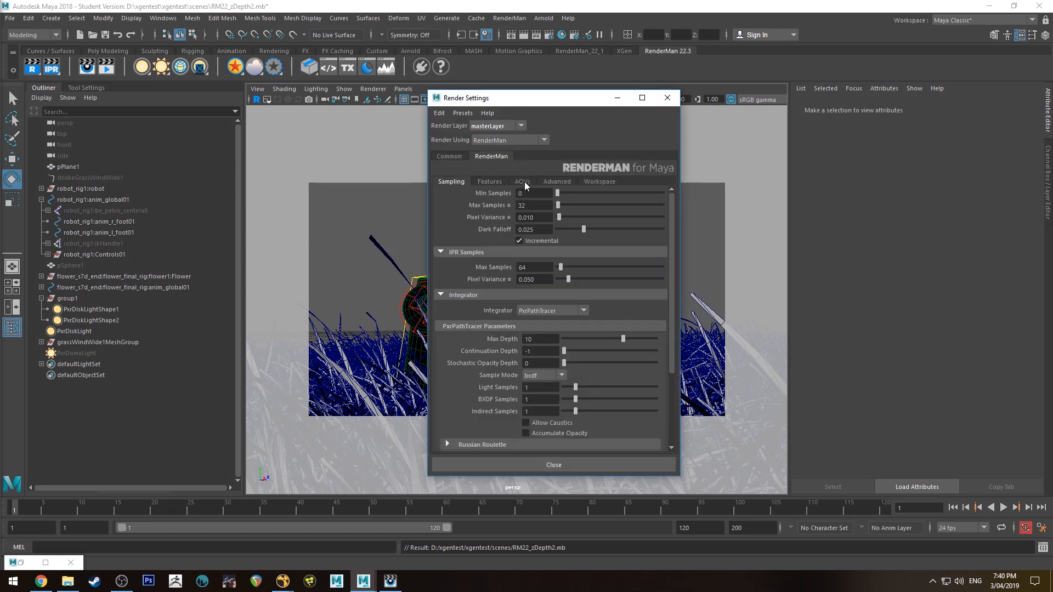
{"action": "left_click", "coordinate": [523, 182]}
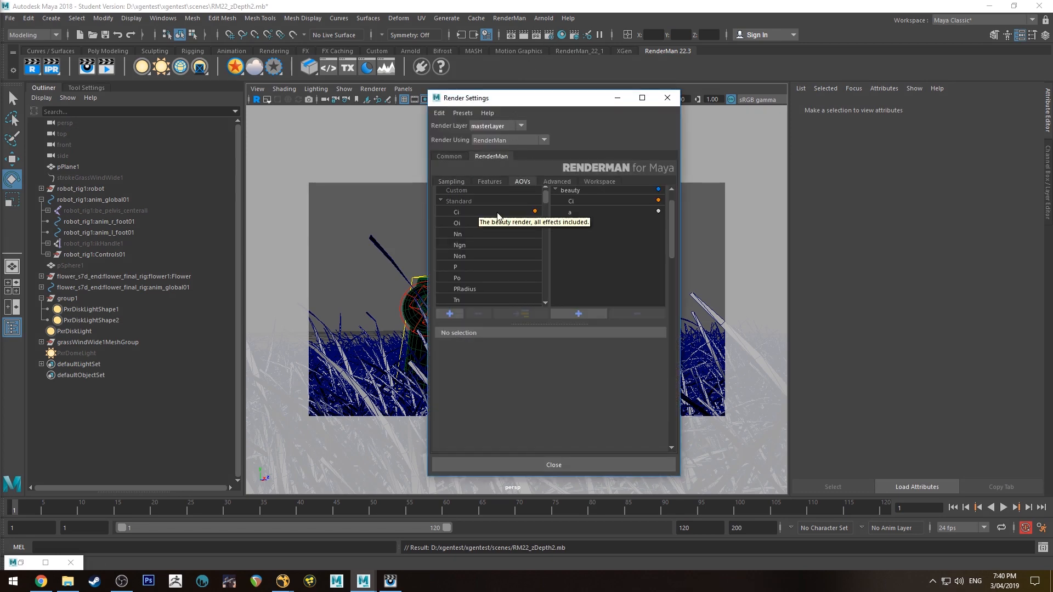
{"action": "scroll", "coordinate": [674, 196], "scroll_direction": "up", "scroll_amount": 1}
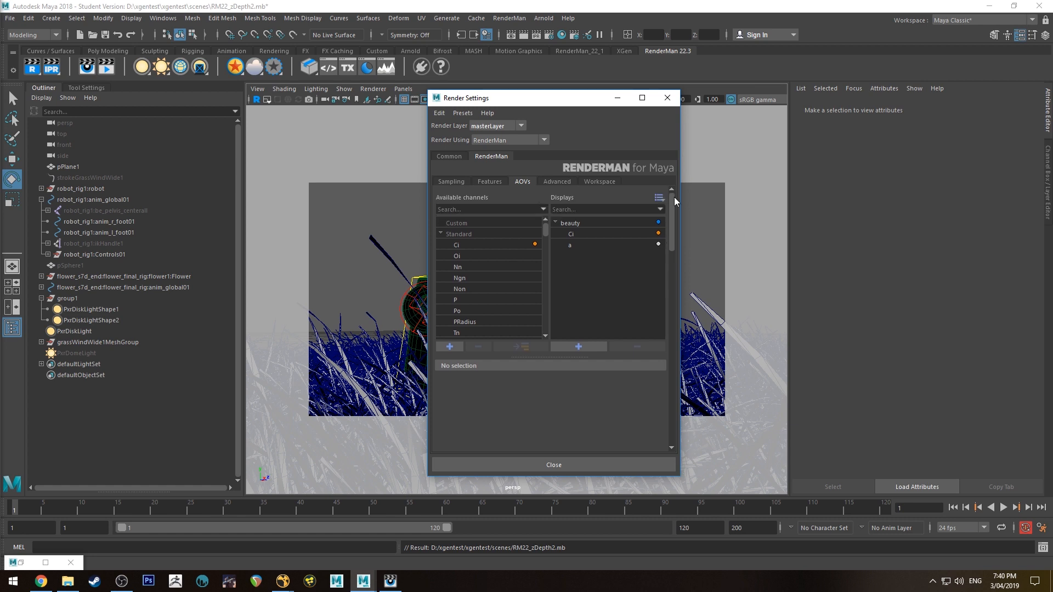
{"action": "left_click", "coordinate": [574, 222]}
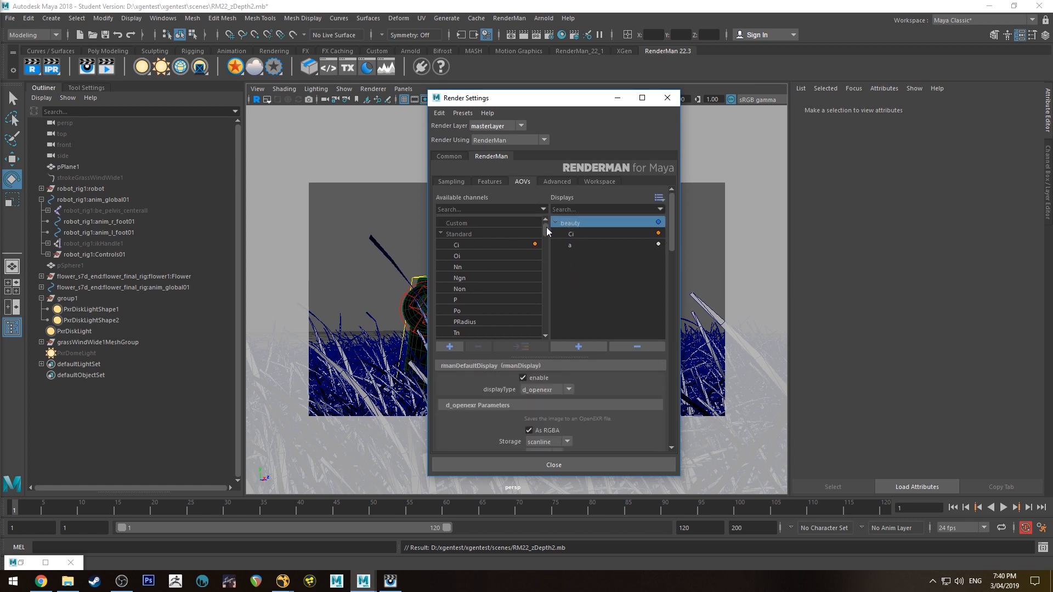
{"action": "left_click_drag", "start_coordinate": [546, 227], "coordinate": [542, 256]}
{"action": "left_click", "coordinate": [470, 275]}
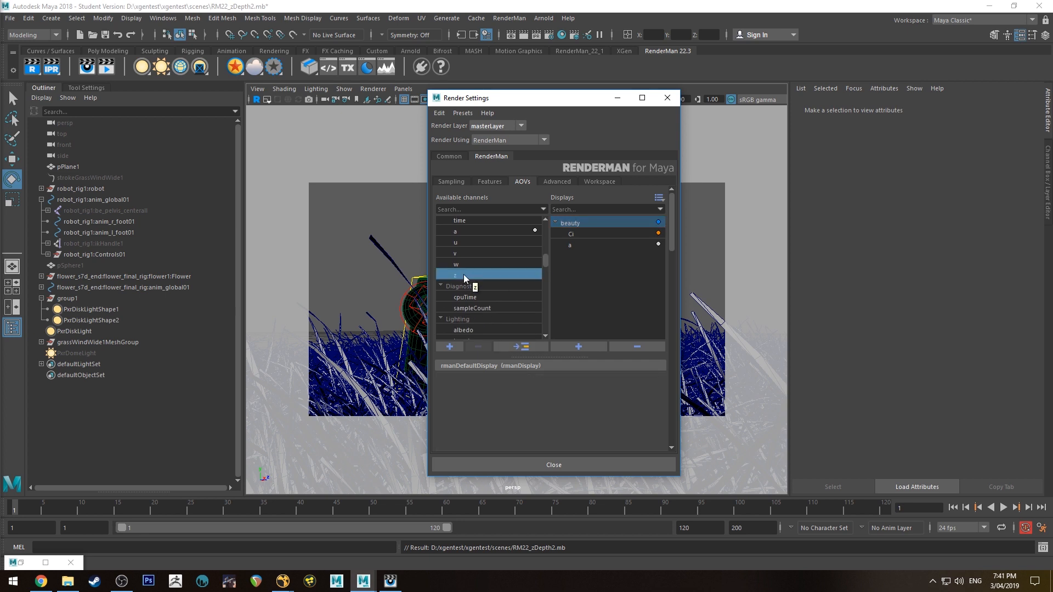
{"action": "left_click", "coordinate": [517, 347]}
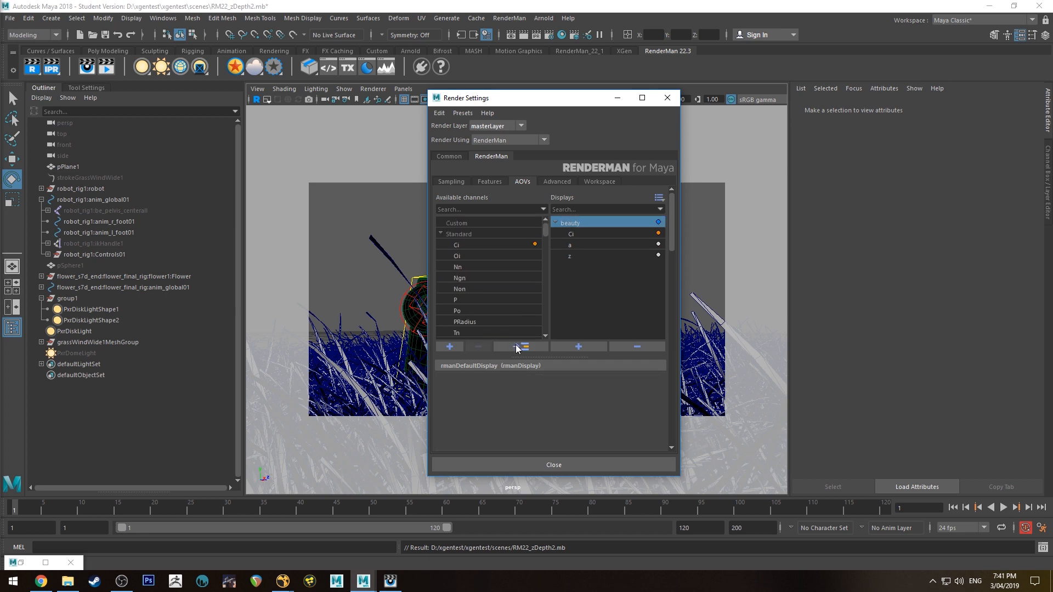
Review the settings of the added z channel and the beauty display's OpenEXR and denoise options, and close the render settings
{"action": "left_click", "coordinate": [573, 256]}
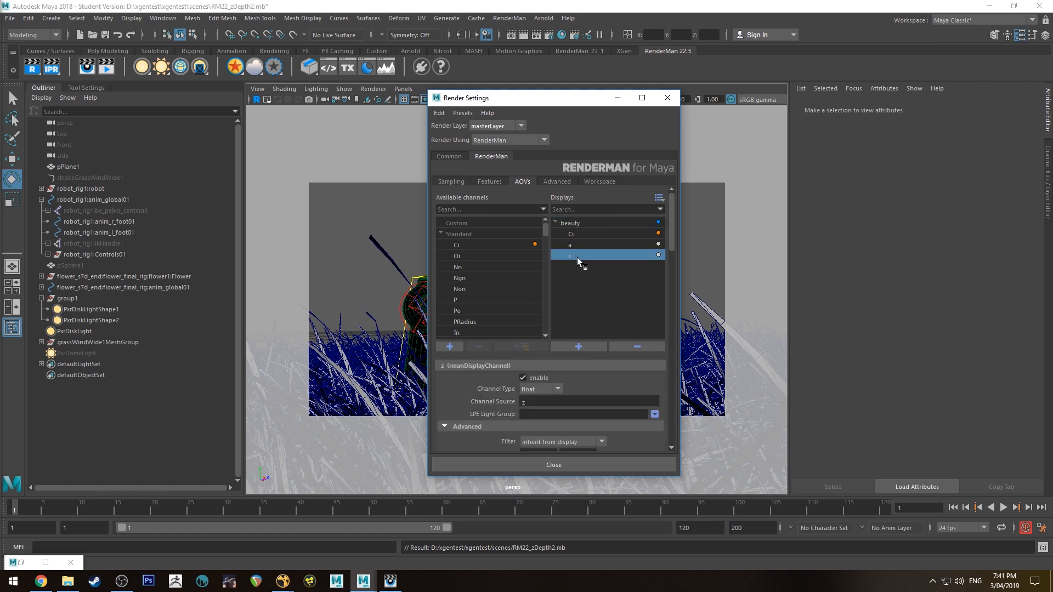
{"action": "left_click", "coordinate": [582, 223]}
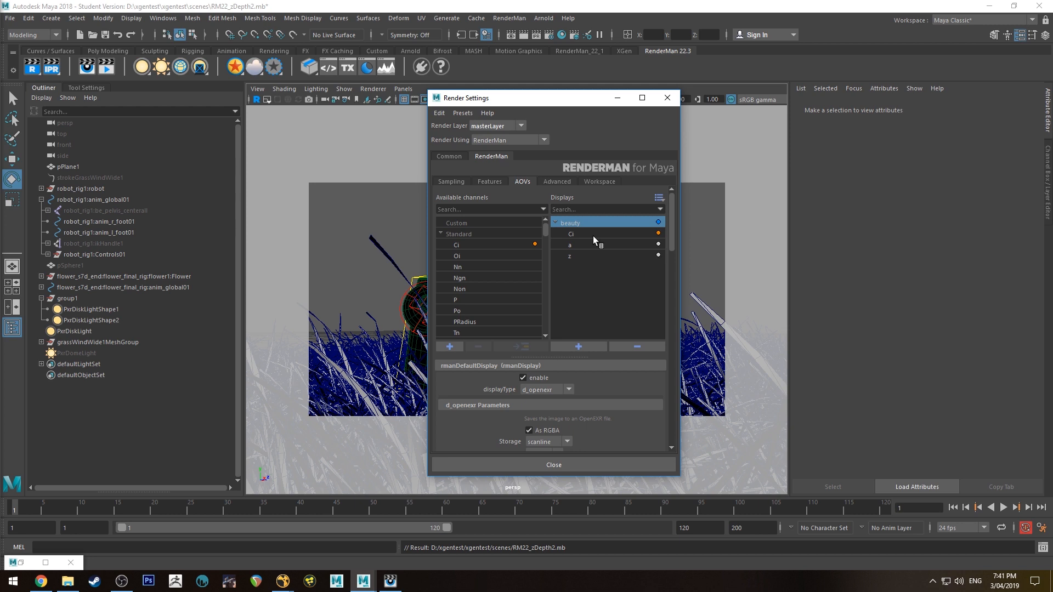
{"action": "scroll", "coordinate": [544, 354], "scroll_direction": "down", "scroll_amount": 3}
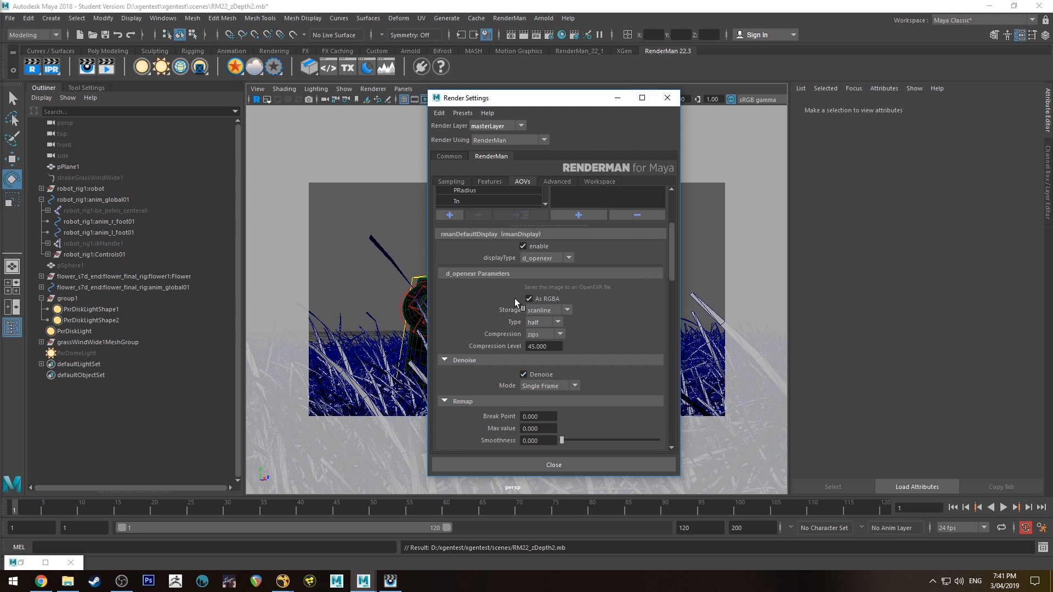
{"action": "scroll", "coordinate": [633, 352], "scroll_direction": "up", "scroll_amount": 3}
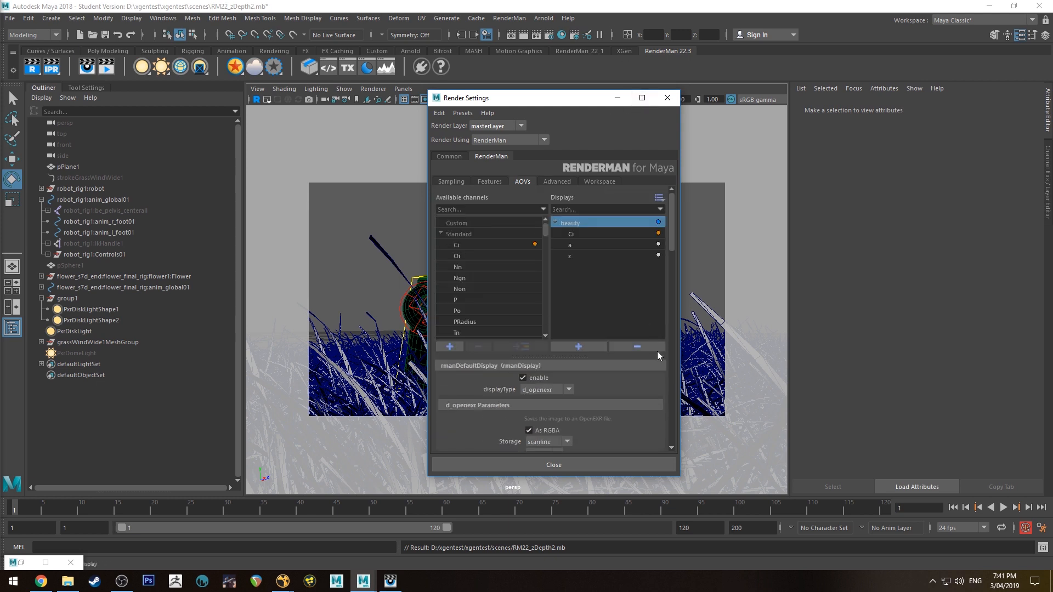
{"action": "left_click", "coordinate": [665, 99]}
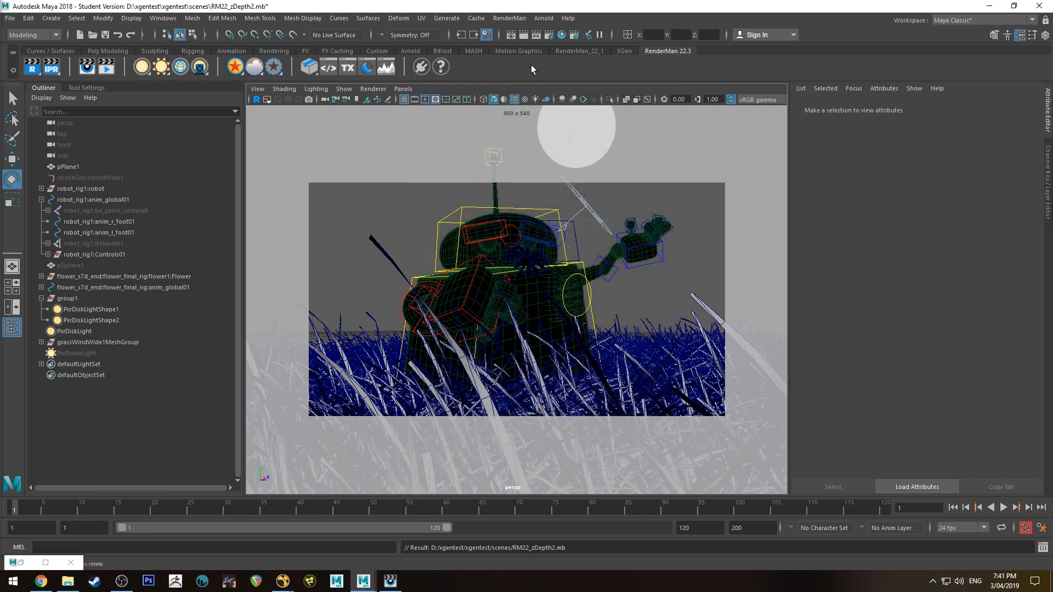
Check the batch render options in the RenderMan preferences and close them without making changes
{"action": "left_click", "coordinate": [515, 18]}
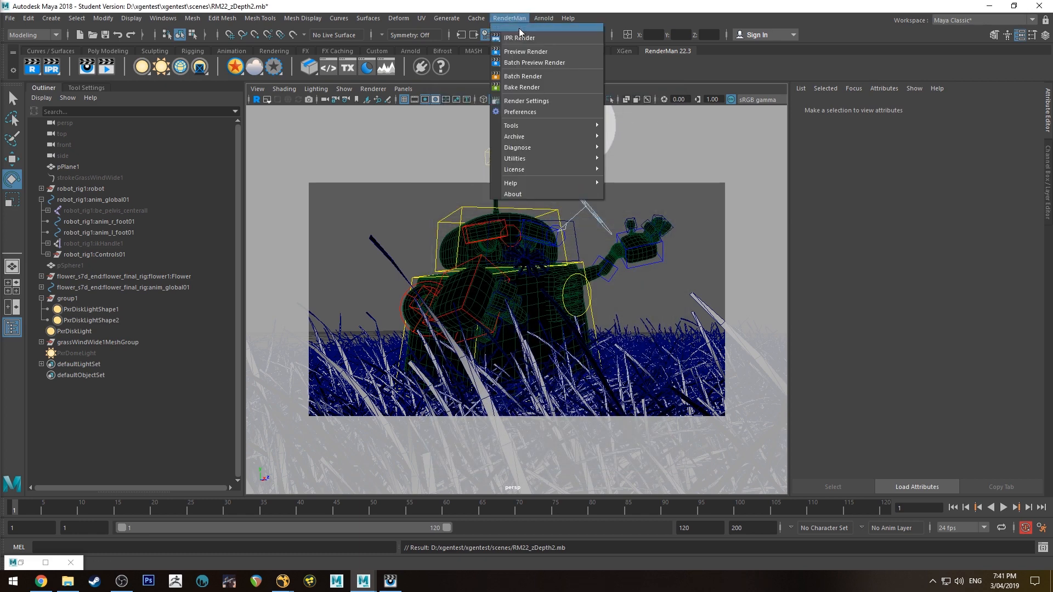
{"action": "left_click", "coordinate": [528, 111]}
{"action": "left_click_drag", "start_coordinate": [445, 143], "coordinate": [456, 136]}
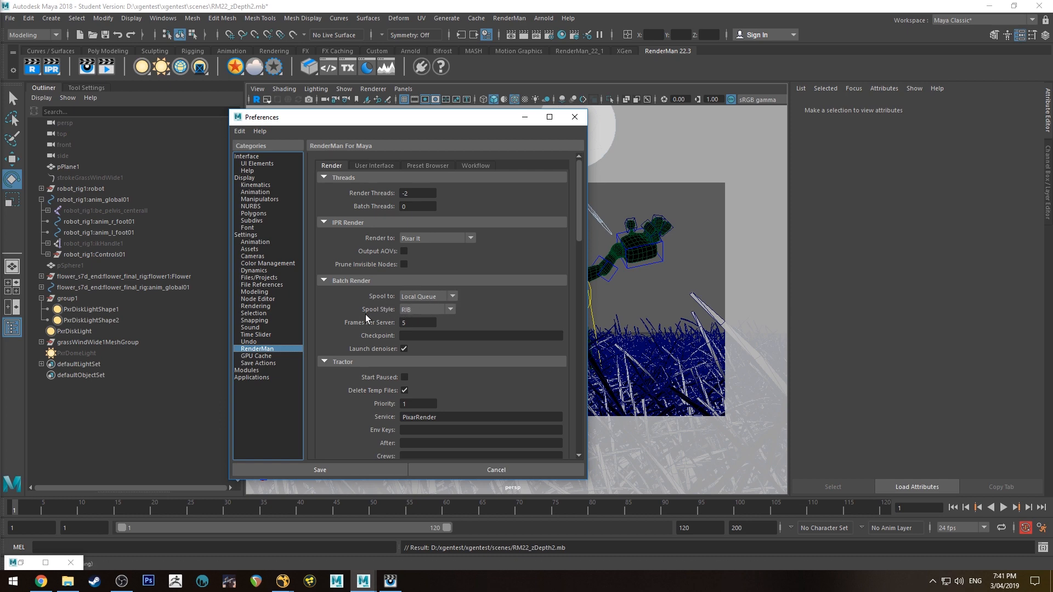
{"action": "left_click", "coordinate": [574, 121]}
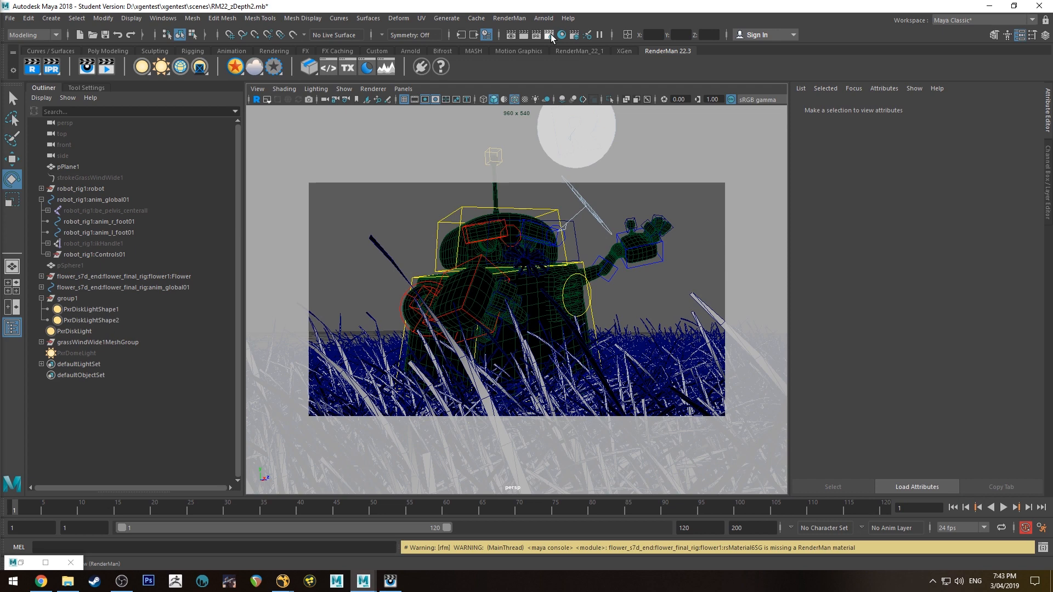
Check the image output path and file name in the common render settings, and close the settings
{"action": "left_click", "coordinate": [550, 34]}
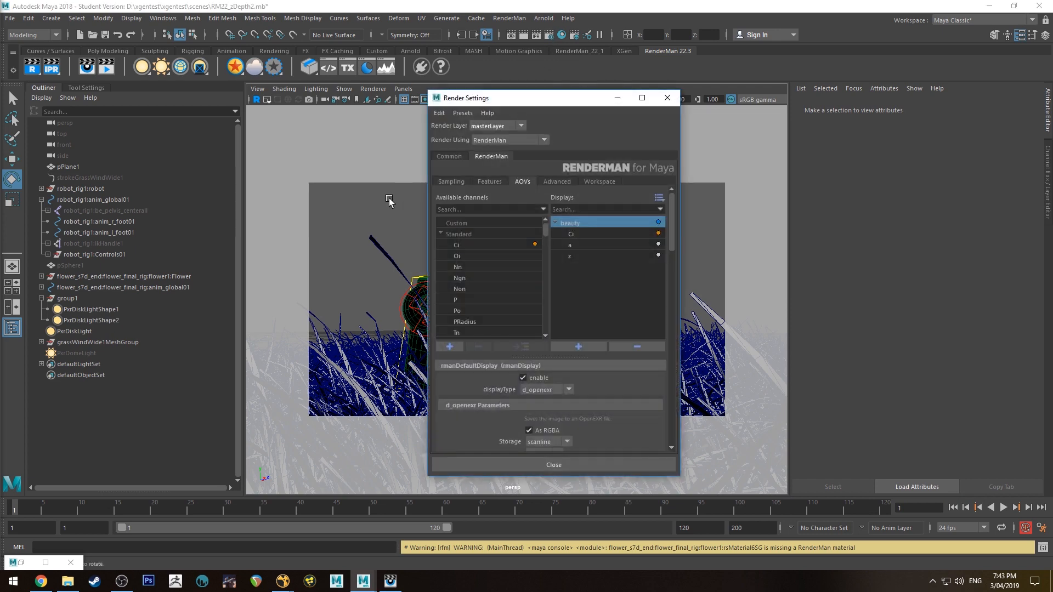
{"action": "left_click", "coordinate": [449, 156]}
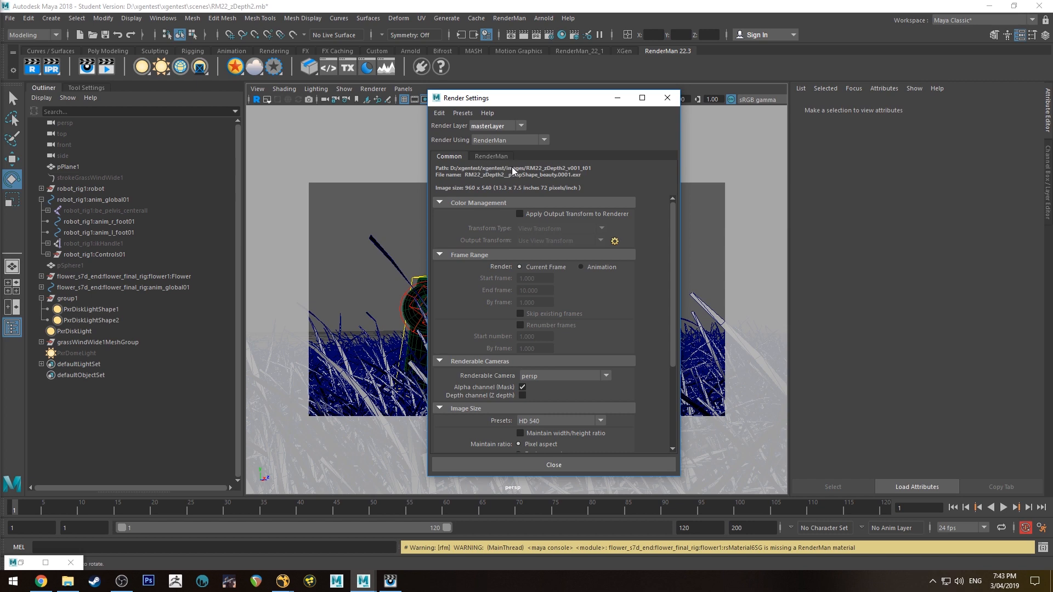
{"action": "left_click", "coordinate": [665, 101]}
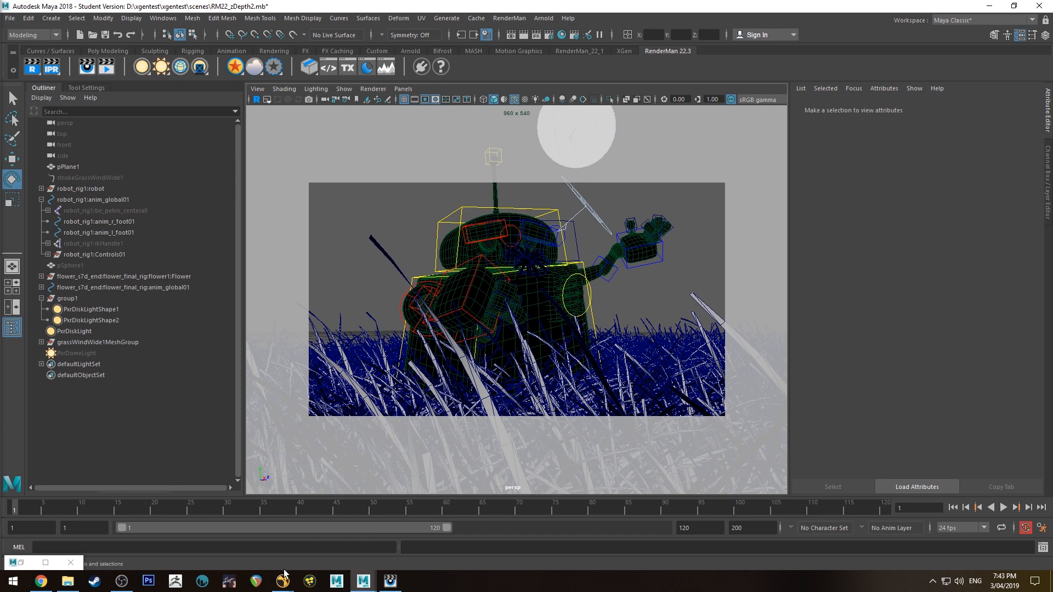
Switch to Nuke and import the beauty_filtered and beauty_variance EXR files from the RM22_zDepth2_v001_t01 folder into the node graph
{"action": "mouse_move", "coordinate": [284, 580]}
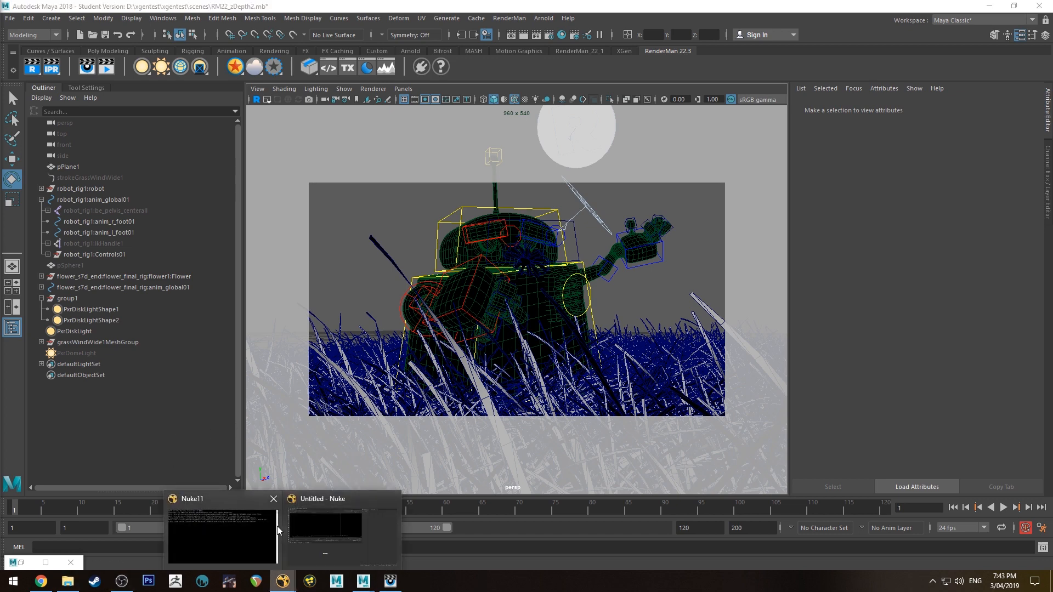
{"action": "left_click", "coordinate": [328, 531]}
{"action": "left_click_drag", "start_coordinate": [808, 231], "coordinate": [680, 105]}
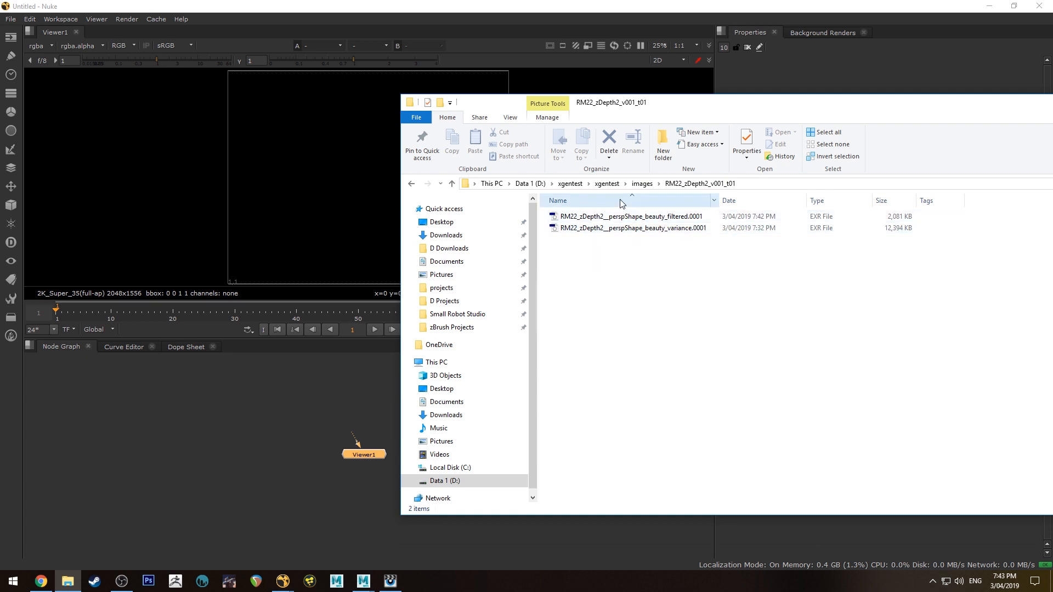
{"action": "left_click_drag", "start_coordinate": [613, 248], "coordinate": [674, 217]}
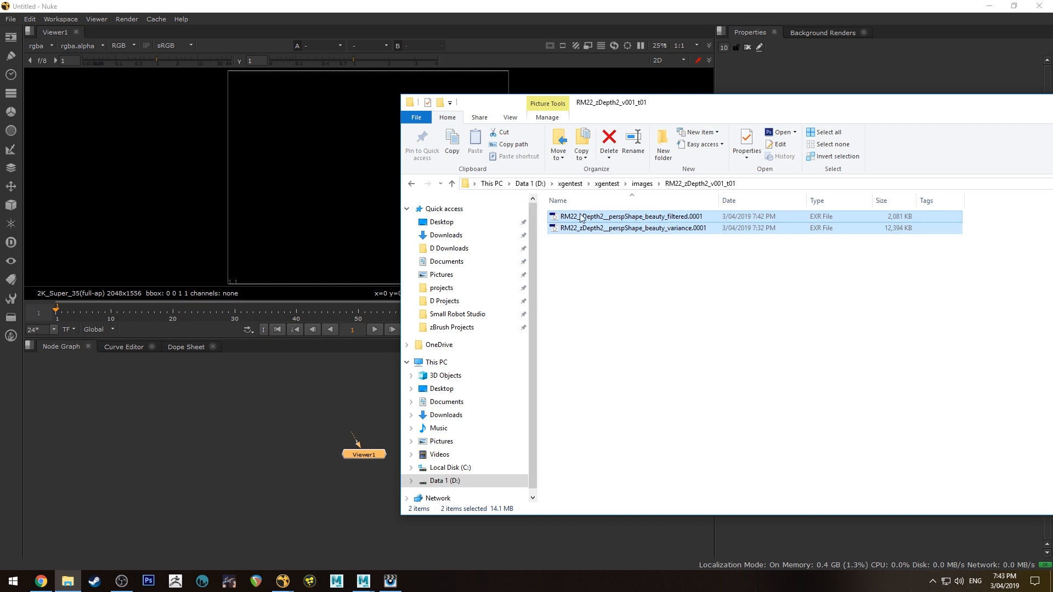
{"action": "left_click_drag", "start_coordinate": [581, 217], "coordinate": [230, 431]}
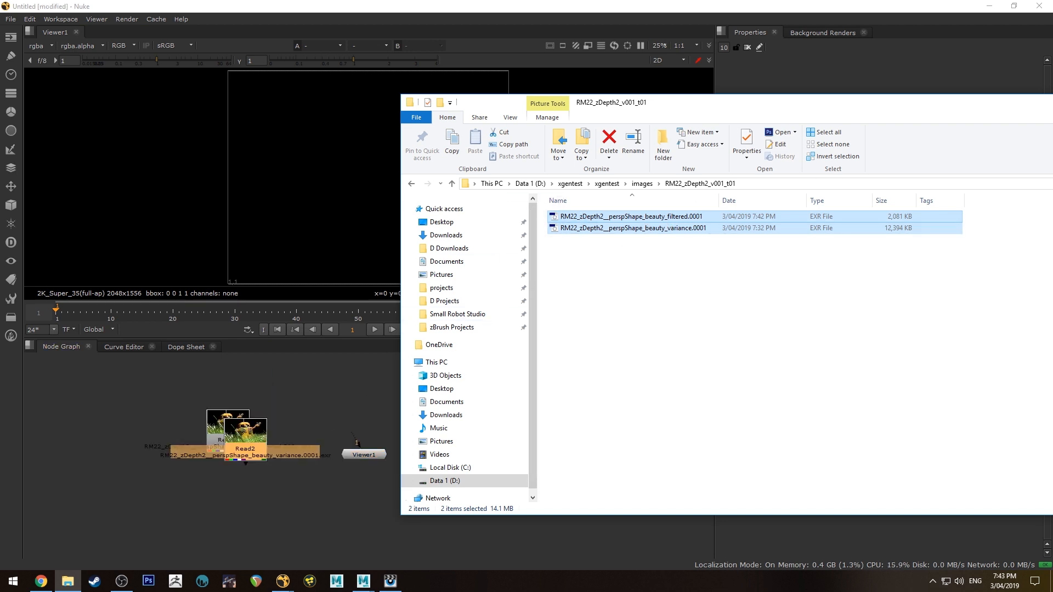
{"action": "key", "text": "super+Down"}
{"action": "left_click", "coordinate": [433, 363]}
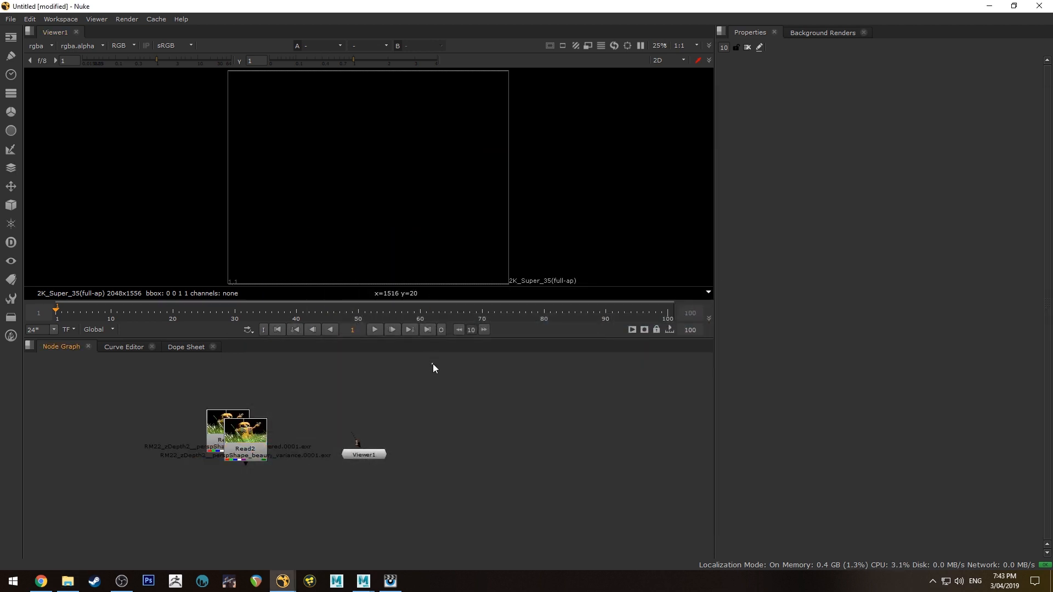
Spread the two Read nodes apart and inspect the beauty_variance image in the viewer
{"action": "left_click_drag", "start_coordinate": [266, 425], "coordinate": [368, 368]}
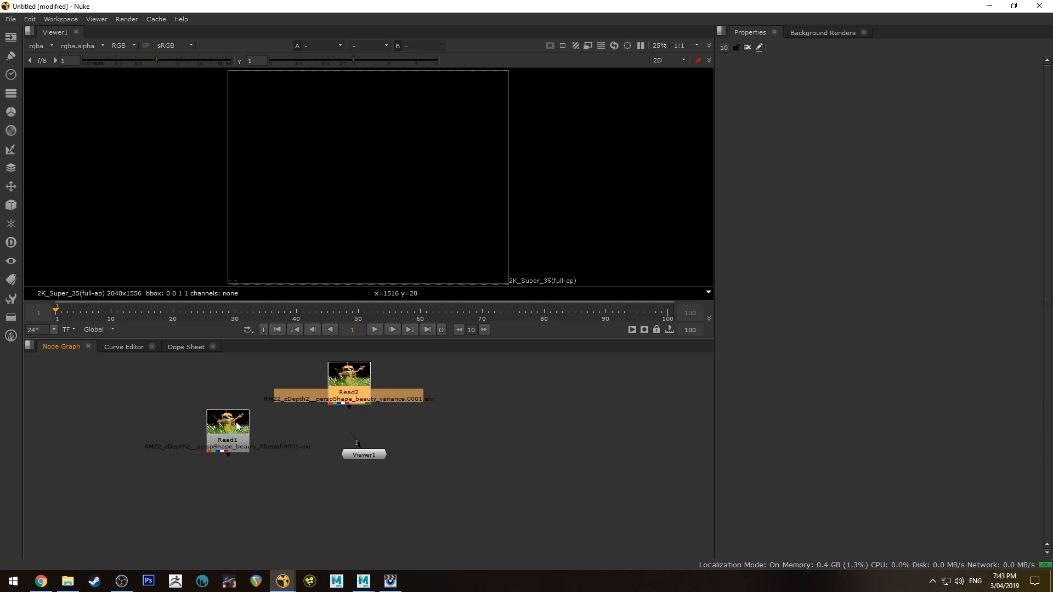
{"action": "left_click_drag", "start_coordinate": [236, 425], "coordinate": [177, 436]}
{"action": "left_click", "coordinate": [340, 374]}
{"action": "key", "text": "1"}
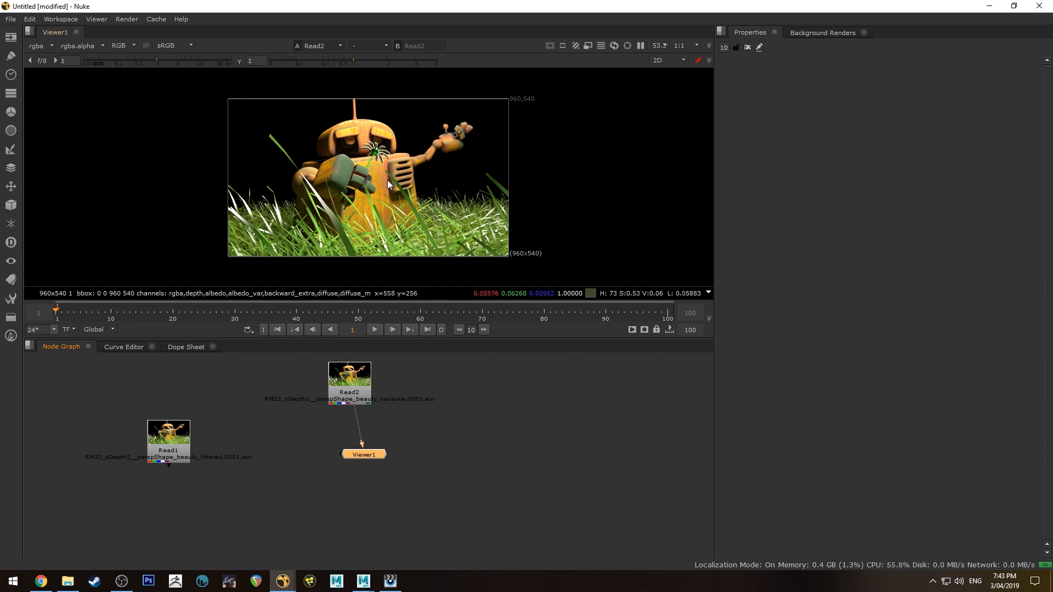
{"action": "scroll", "coordinate": [373, 176], "scroll_direction": "up", "scroll_amount": 3}
{"action": "scroll", "coordinate": [373, 177], "scroll_direction": "down", "scroll_amount": 3}
{"action": "scroll", "coordinate": [371, 180], "scroll_direction": "up", "scroll_amount": 4}
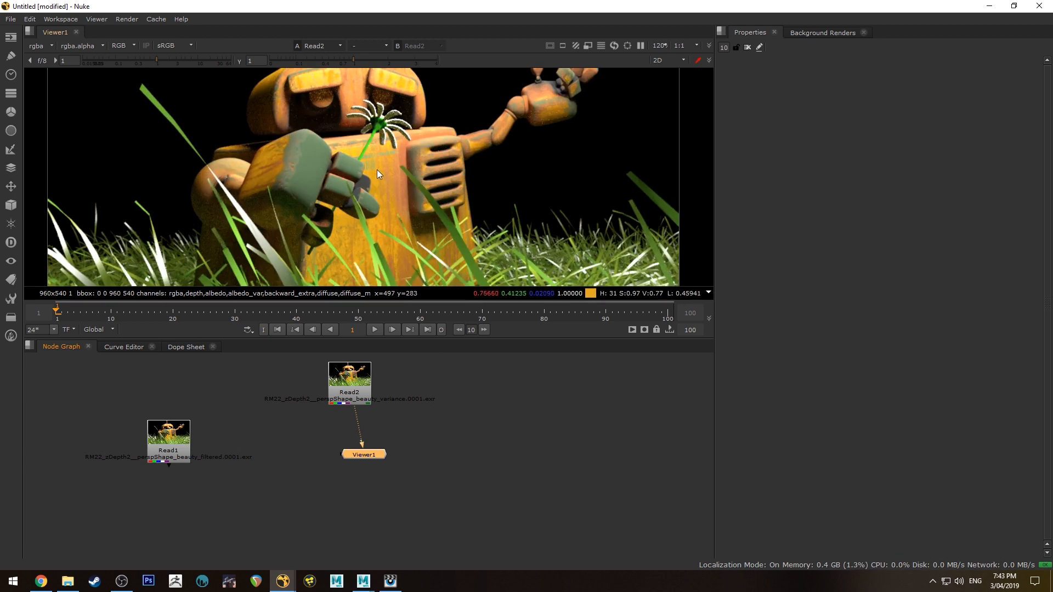
{"action": "scroll", "coordinate": [406, 171], "scroll_direction": "down", "scroll_amount": 3}
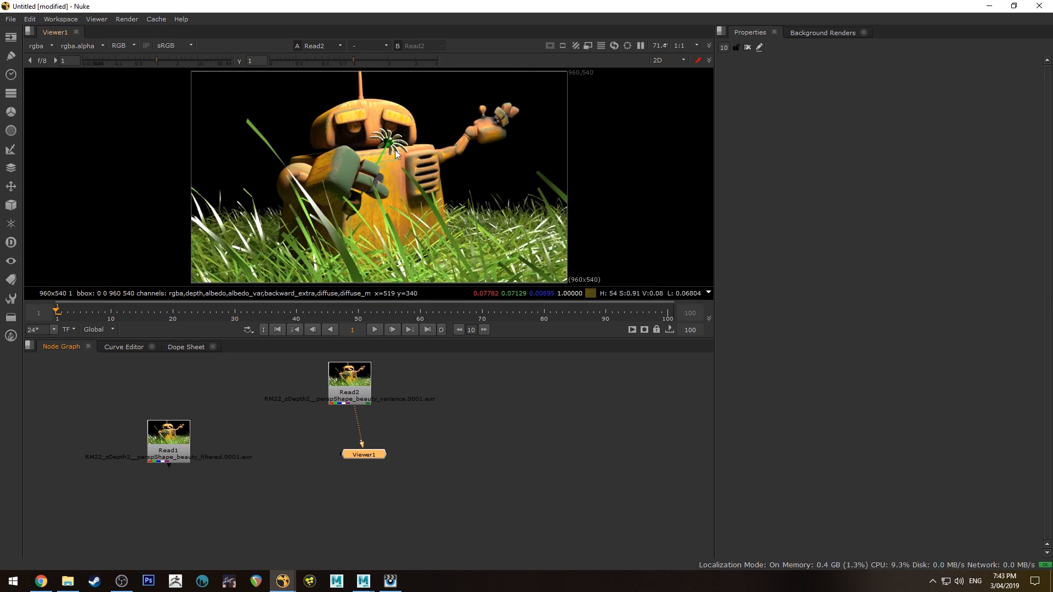
Add a ZDefocus node after the beauty_variance Read node and space it and the viewer node apart from the Read node
{"action": "left_click", "coordinate": [360, 401]}
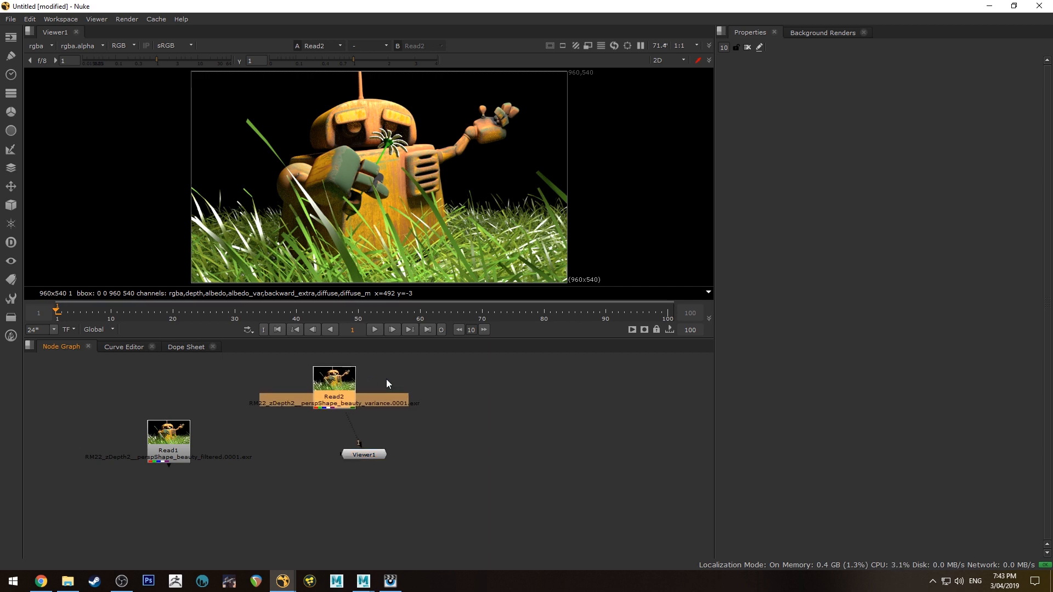
{"action": "key", "text": "Tab"}
{"action": "type", "text": "defo"}
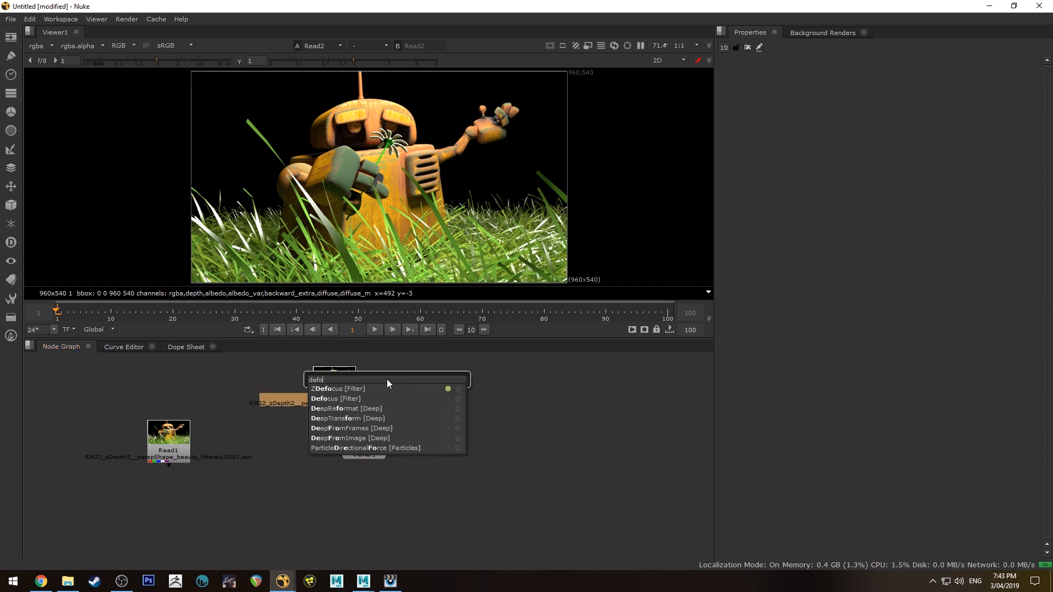
{"action": "key", "text": "Return"}
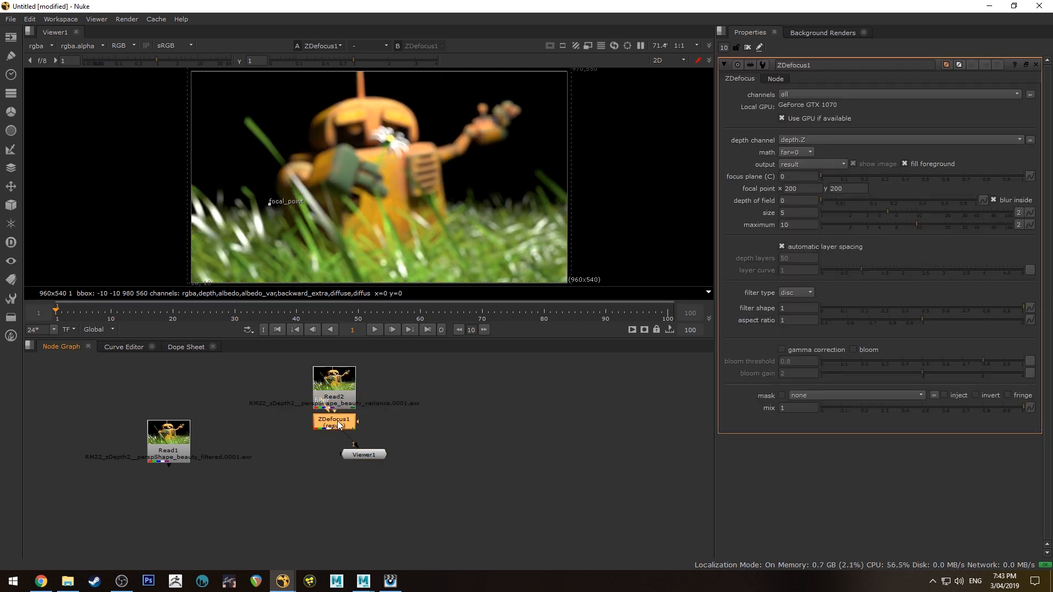
{"action": "left_click_drag", "start_coordinate": [340, 425], "coordinate": [423, 397]}
{"action": "left_click_drag", "start_coordinate": [372, 455], "coordinate": [417, 450]}
Insert a Shuffle node between the beauty_variance Read node and the ZDefocus node
{"action": "left_click", "coordinate": [339, 384]}
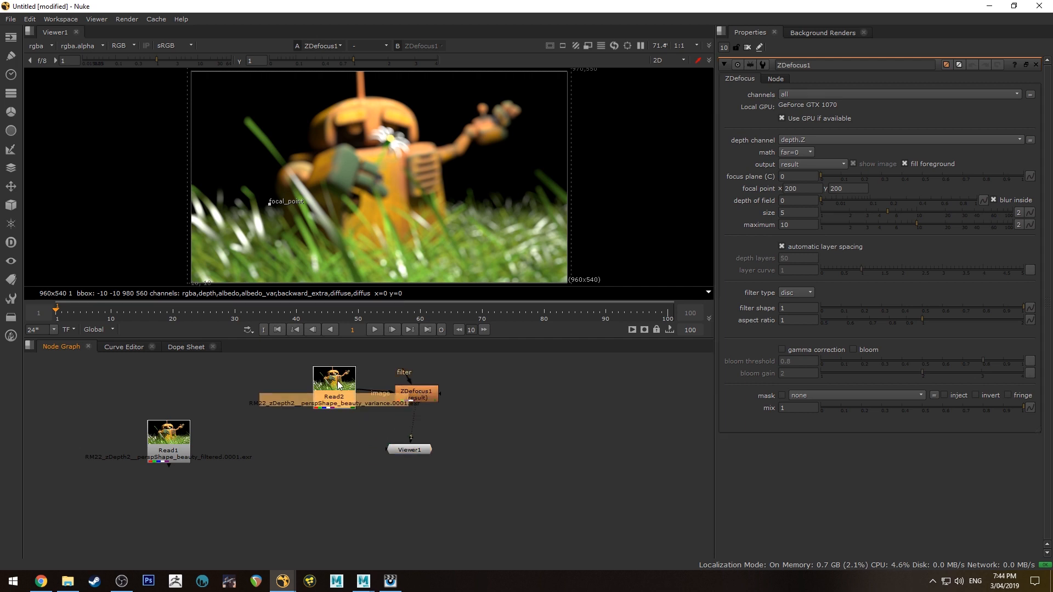
{"action": "key", "text": "Tab"}
{"action": "type", "text": "s"}
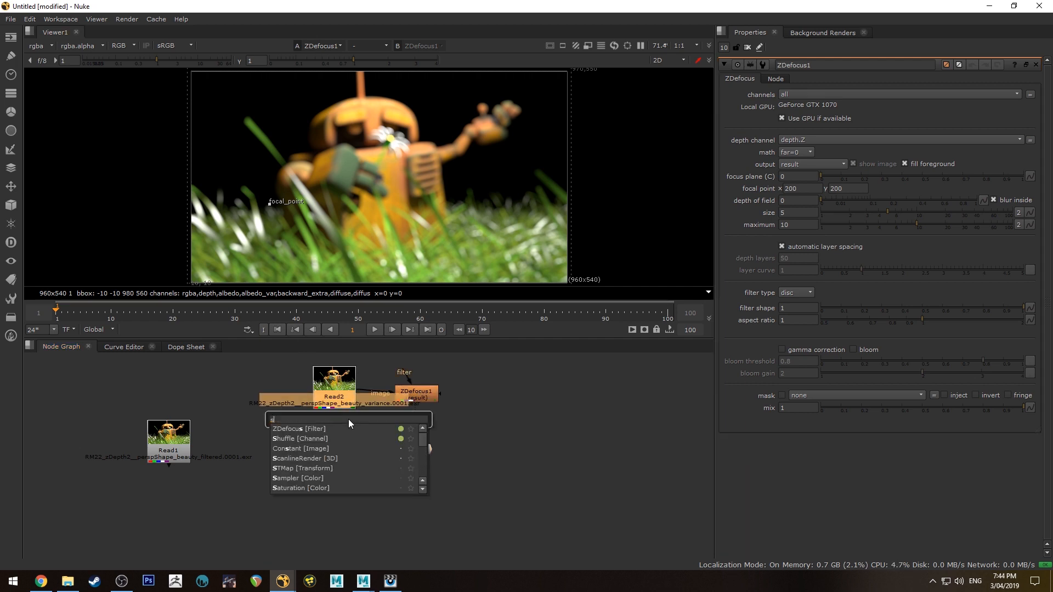
{"action": "type", "text": "huffle [Channel"}
{"action": "key", "text": "Return"}
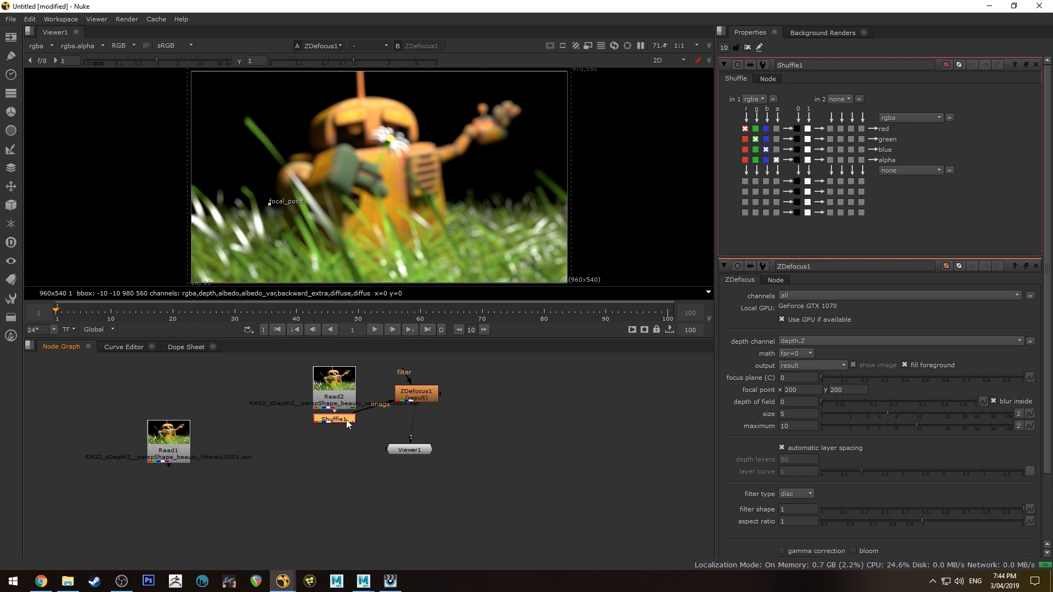
Delete the Shuffle node after checking its input layers, and realign the ZDefocus and viewer nodes in the node graph
{"action": "left_click_drag", "start_coordinate": [347, 420], "coordinate": [344, 435]}
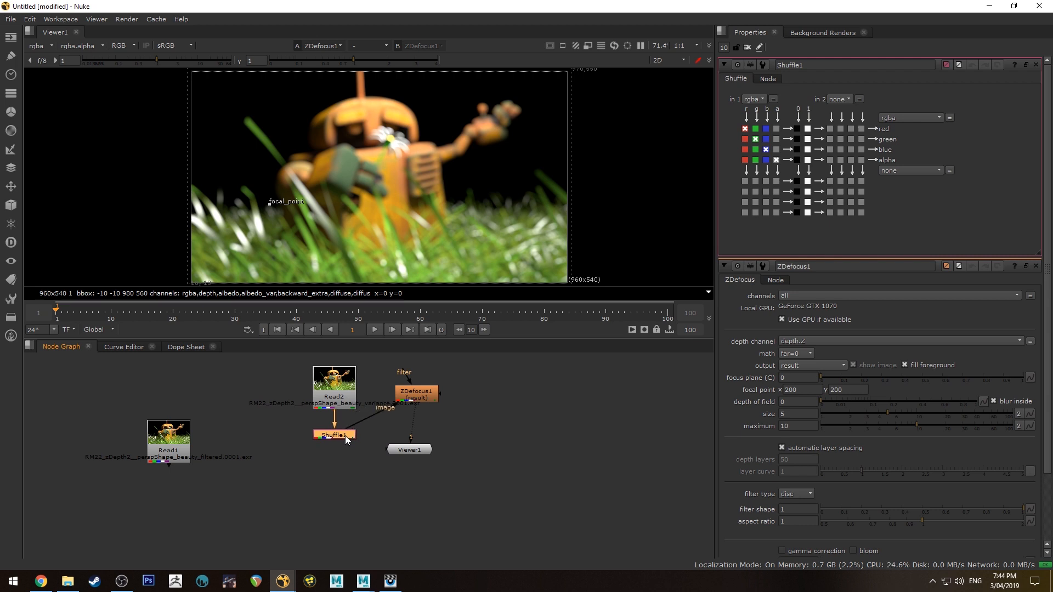
{"action": "left_click", "coordinate": [757, 99]}
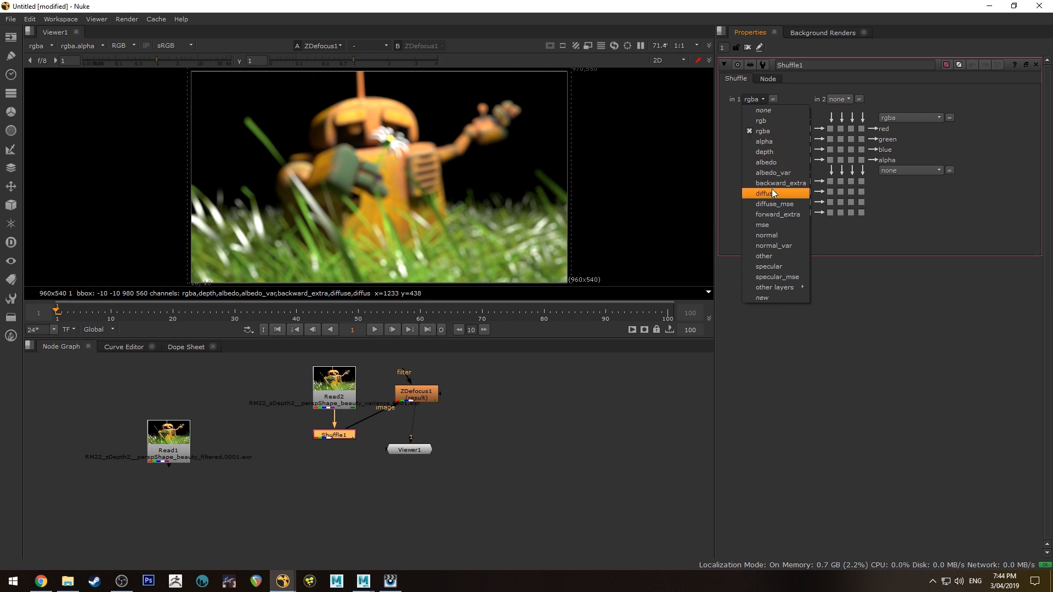
{"action": "left_click", "coordinate": [769, 151]}
{"action": "key", "text": "Delete"}
{"action": "left_click_drag", "start_coordinate": [418, 393], "coordinate": [430, 398]}
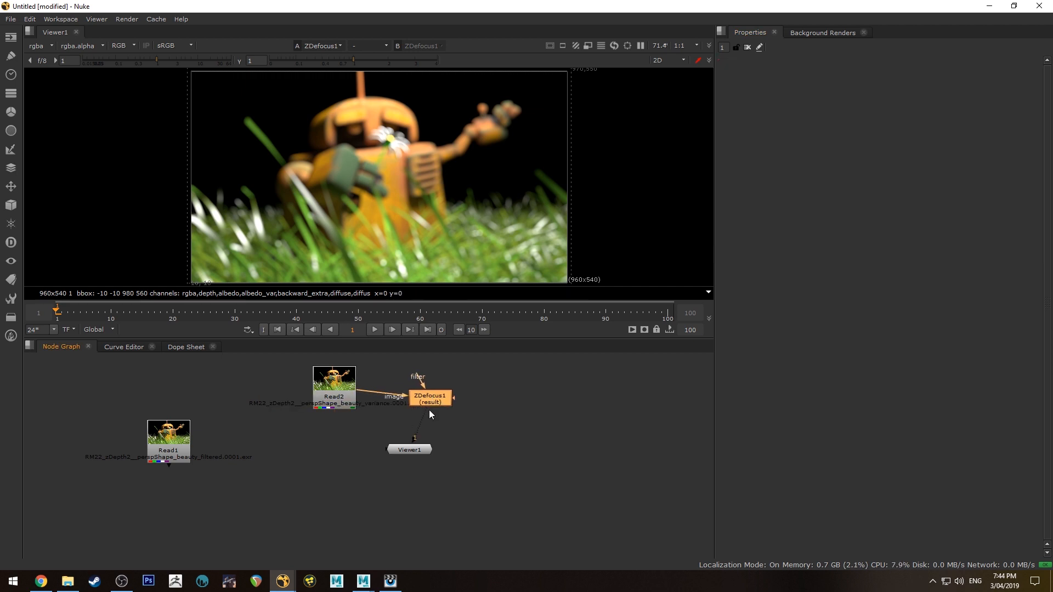
{"action": "left_click_drag", "start_coordinate": [412, 450], "coordinate": [418, 450]}
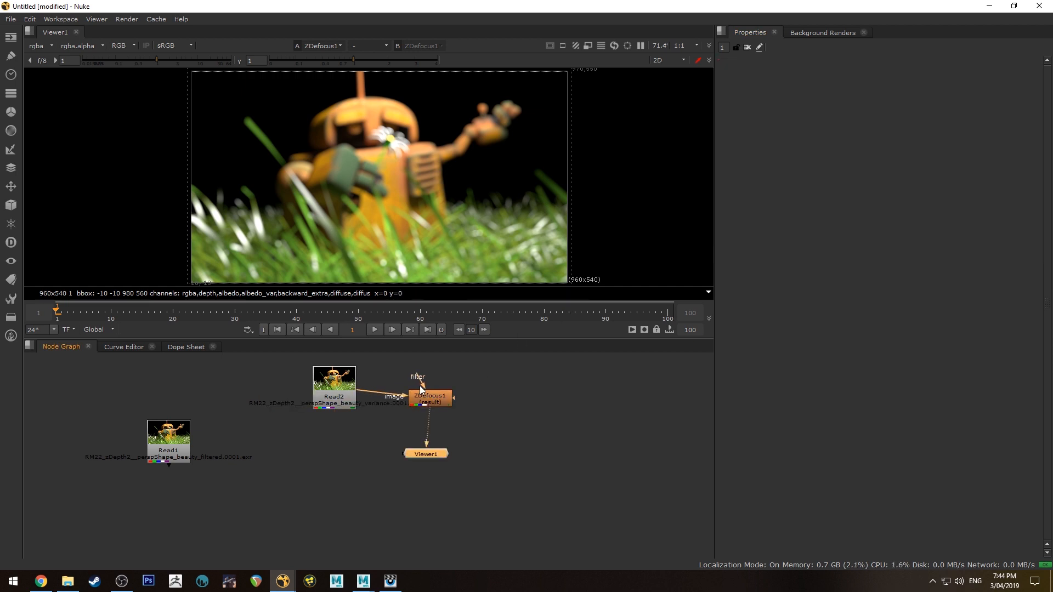
Set the ZDefocus node's math to depth and place its focal point on the flower at about x 473, y 382
{"action": "double_click", "coordinate": [430, 403]}
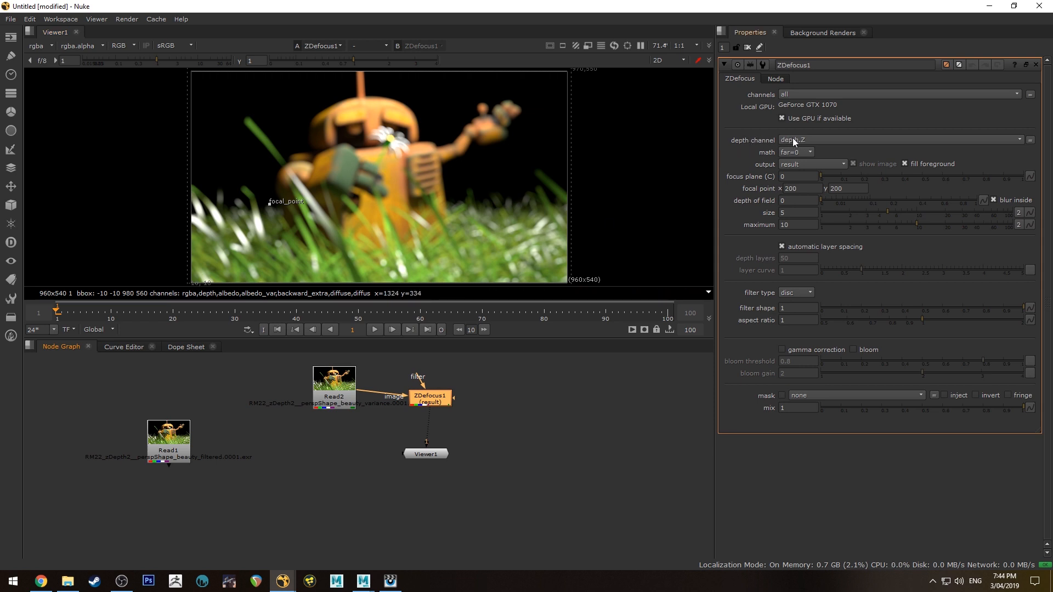
{"action": "left_click", "coordinate": [787, 153]}
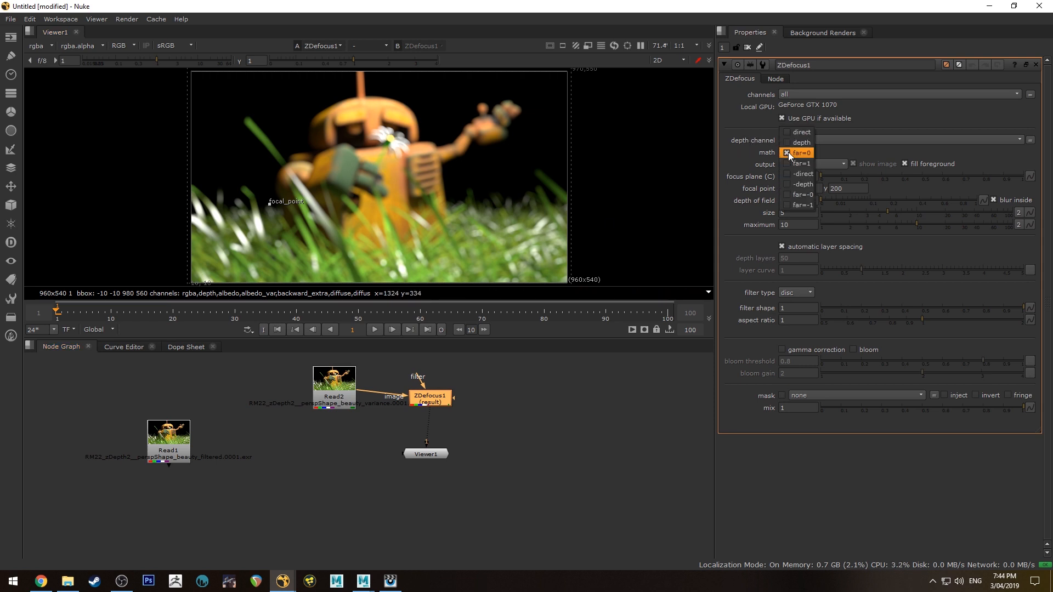
{"action": "left_click", "coordinate": [796, 142]}
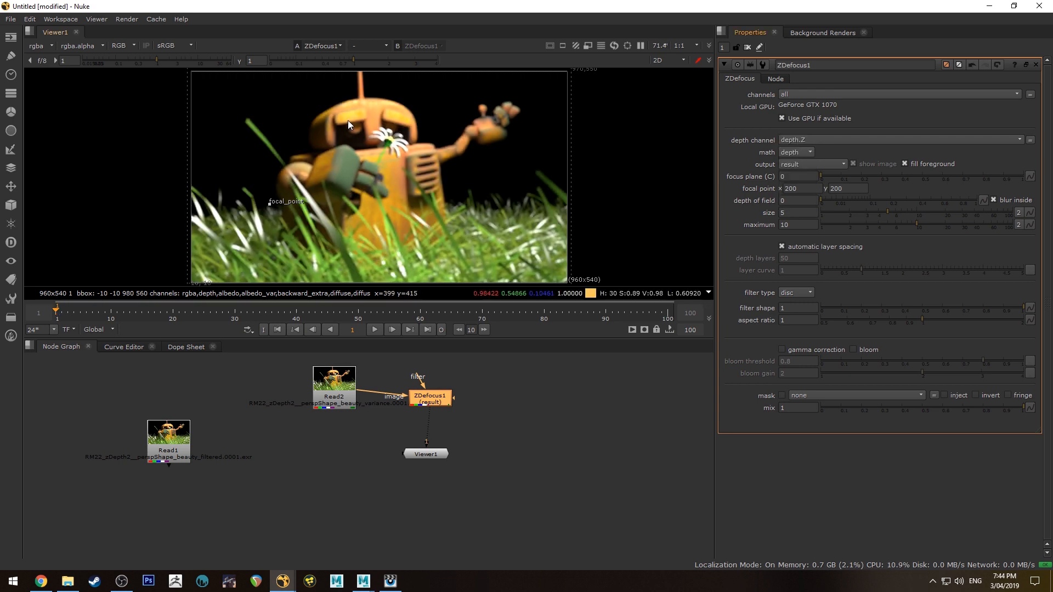
{"action": "left_click_drag", "start_coordinate": [263, 203], "coordinate": [382, 133]}
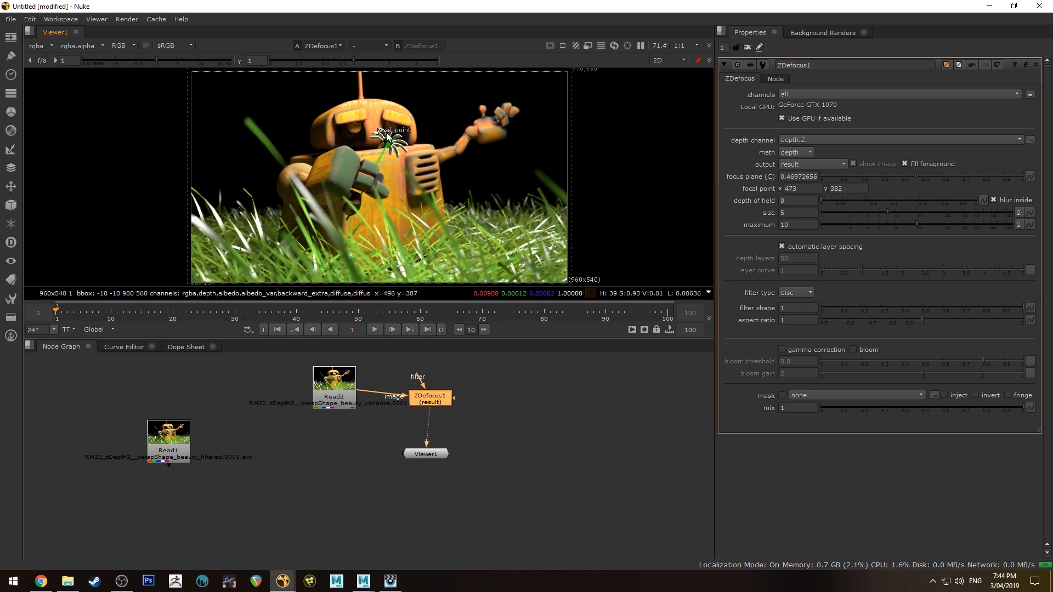
Examine the defocused result up close around the flower, the robot's body and the grass, advancing to frame 3
{"action": "scroll", "coordinate": [385, 144], "scroll_direction": "up", "scroll_amount": 5}
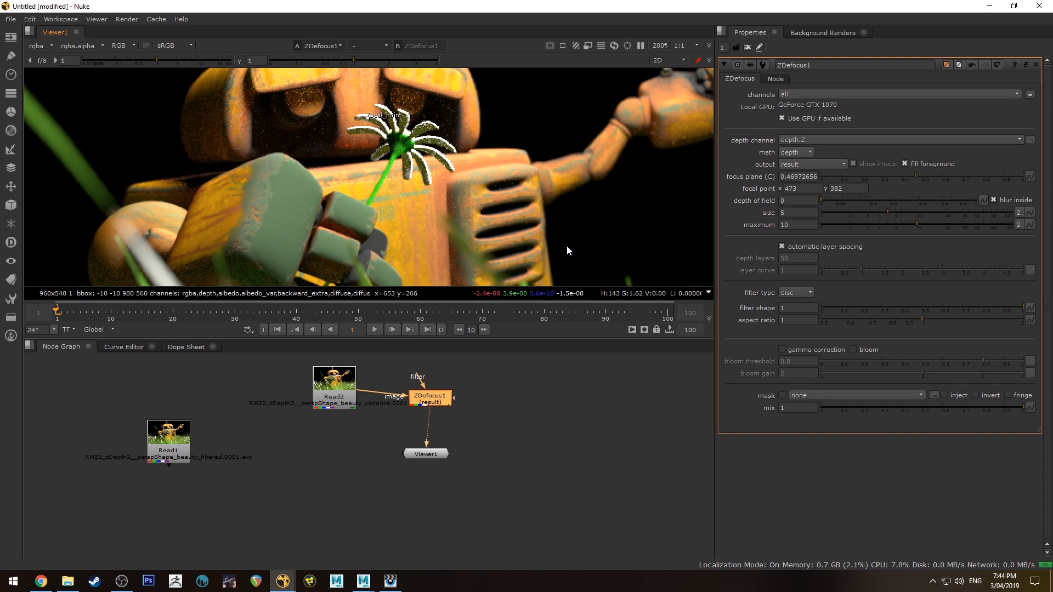
{"action": "middle_click_drag", "start_coordinate": [567, 245], "coordinate": [446, 141]}
{"action": "middle_click_drag", "start_coordinate": [565, 224], "coordinate": [444, 127]}
{"action": "scroll", "coordinate": [384, 144], "scroll_direction": "down", "scroll_amount": 1}
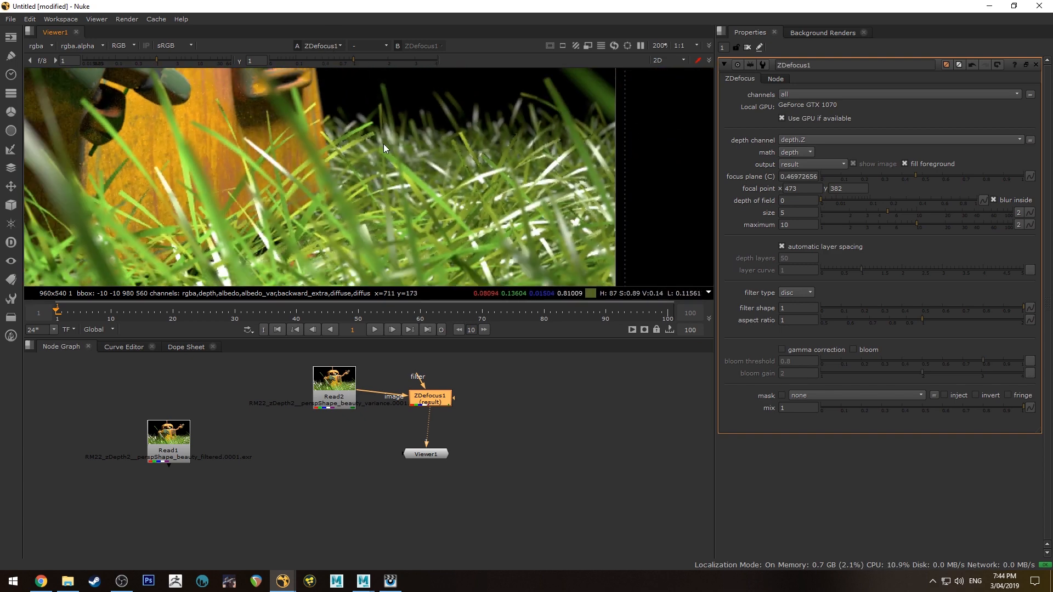
{"action": "key", "text": "Right"}
{"action": "key", "text": "Right"}
{"action": "scroll", "coordinate": [384, 143], "scroll_direction": "down", "scroll_amount": 4}
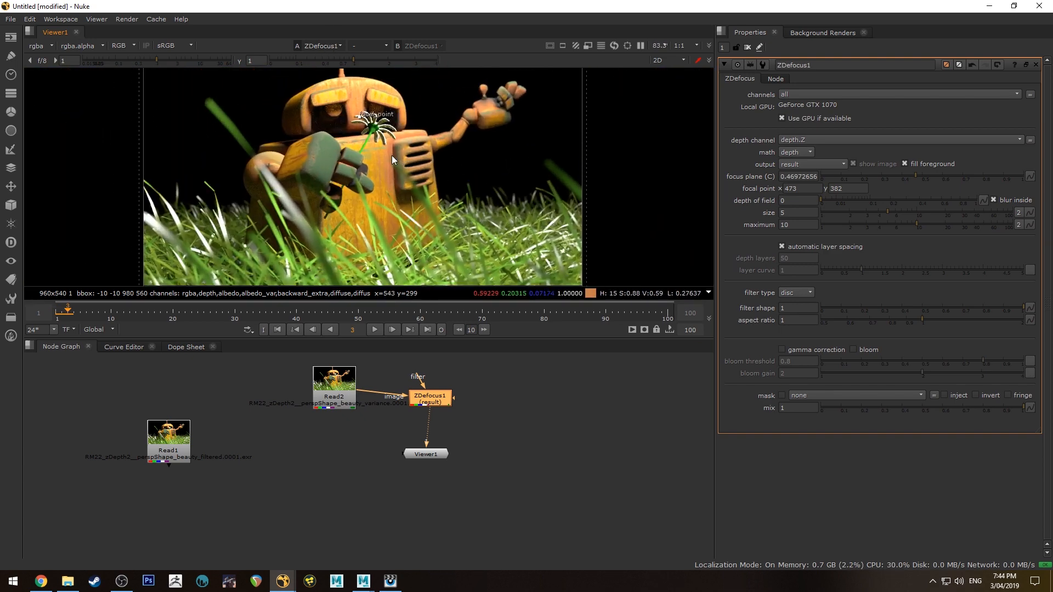
Switch the ZDefocus output to focal plane setup and set depth of field to 0.018, size to 9.2 and maximum to 19
{"action": "left_click", "coordinate": [812, 164]}
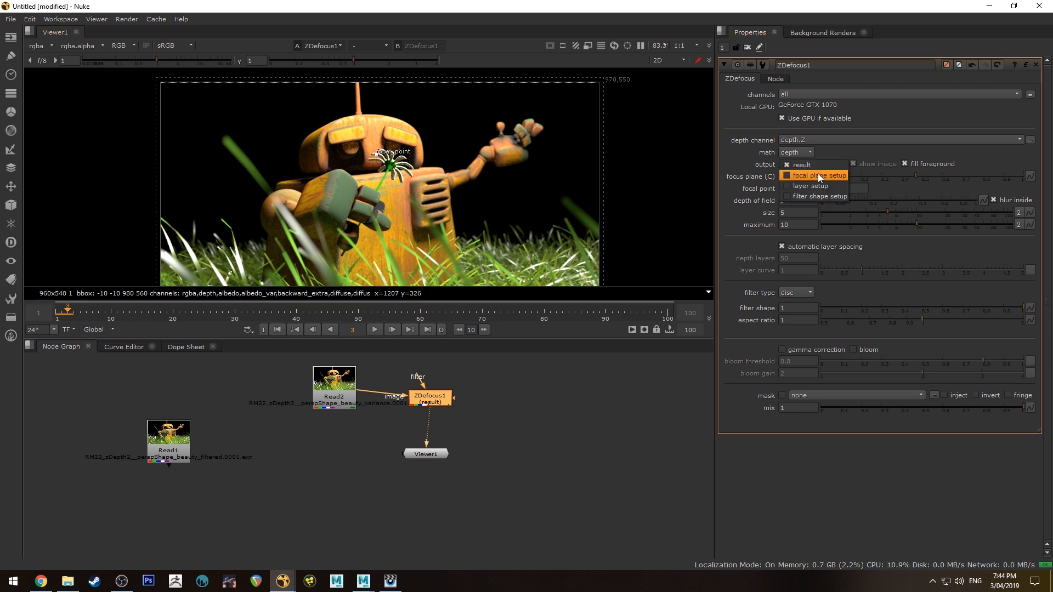
{"action": "left_click", "coordinate": [806, 176]}
{"action": "scroll", "coordinate": [576, 199], "scroll_direction": "down", "scroll_amount": 2}
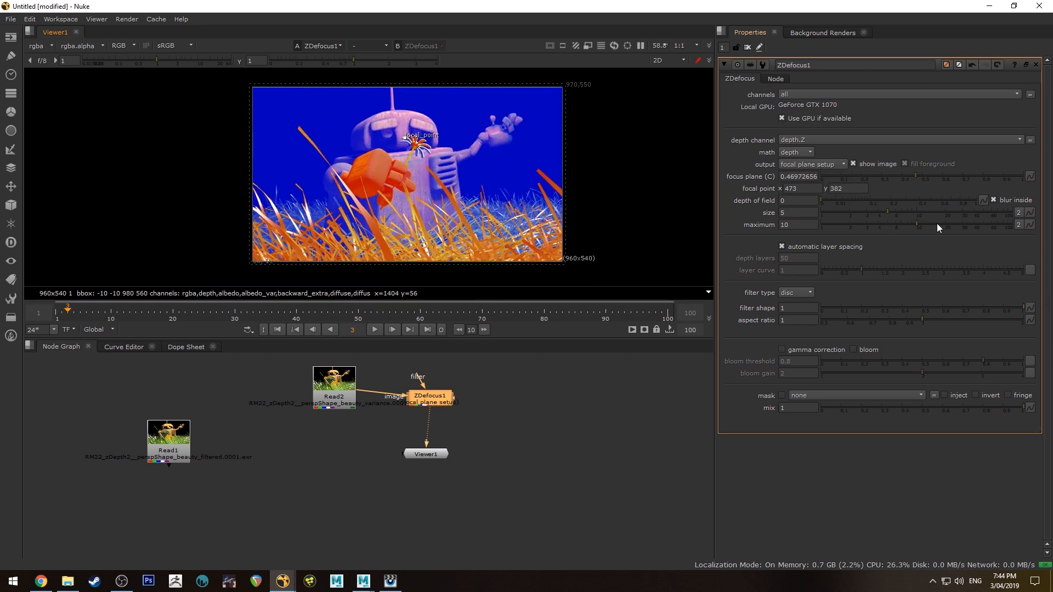
{"action": "left_click_drag", "start_coordinate": [836, 203], "coordinate": [933, 223]}
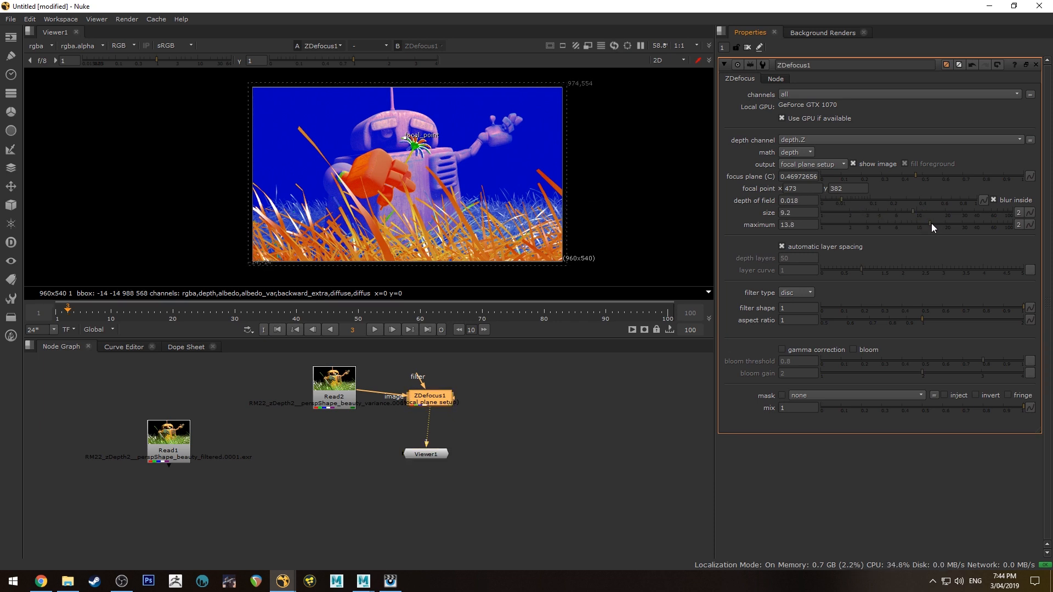
Return the ZDefocus output to result and set size to 6.1 and maximum to 17
{"action": "left_click", "coordinate": [797, 165]}
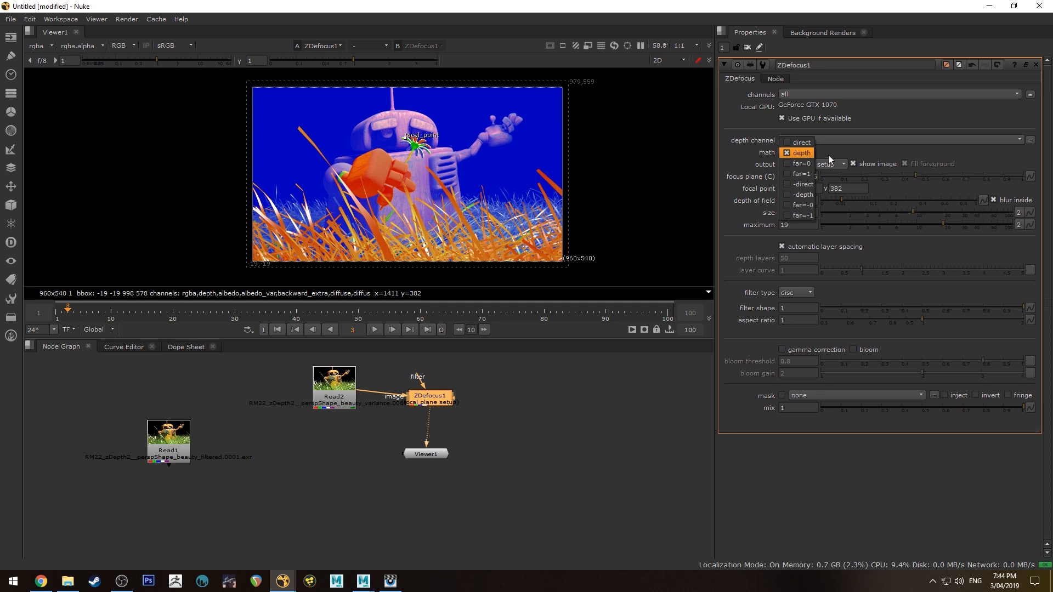
{"action": "left_click", "coordinate": [811, 156]}
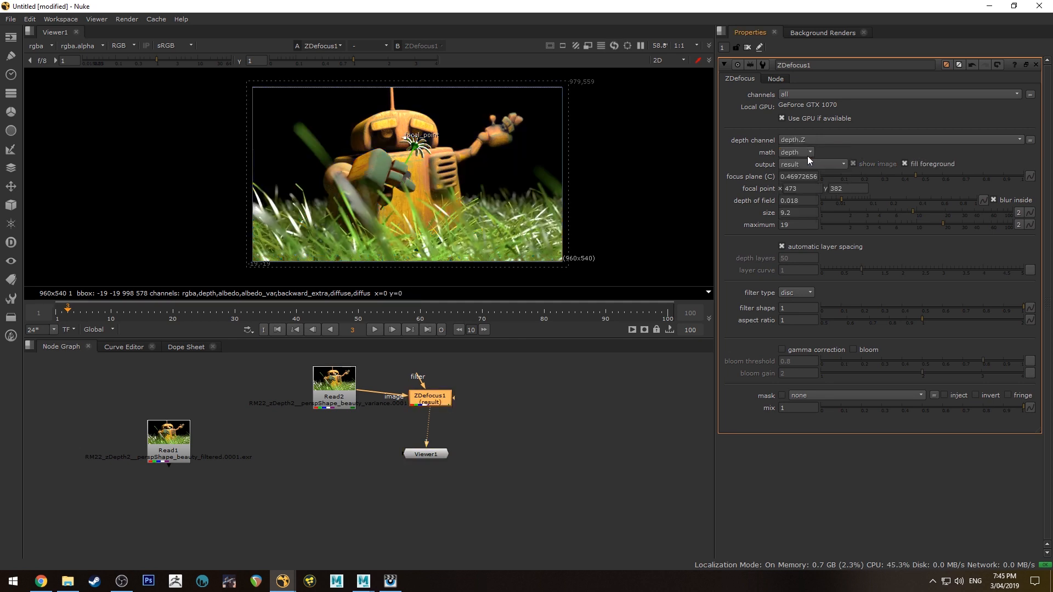
{"action": "left_click_drag", "start_coordinate": [952, 223], "coordinate": [1003, 227]}
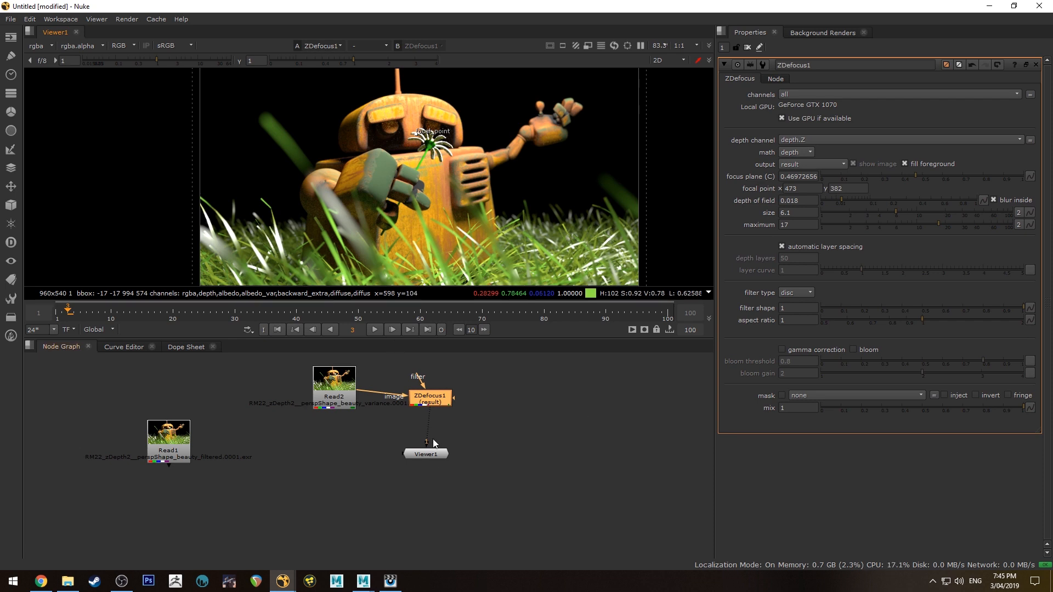
Detach the viewer from ZDefocus, place the beauty_filtered Read node below the beauty_variance one, and view the beauty_filtered image
{"action": "left_click_drag", "start_coordinate": [426, 442], "coordinate": [429, 437]}
{"action": "left_click_drag", "start_coordinate": [426, 465], "coordinate": [429, 530]}
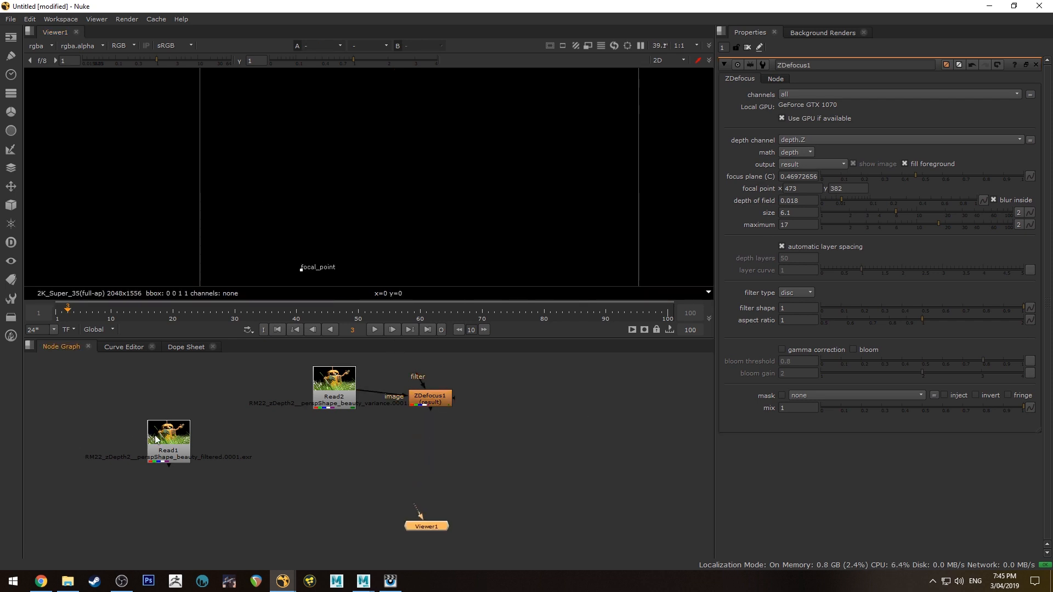
{"action": "left_click_drag", "start_coordinate": [169, 431], "coordinate": [348, 436]}
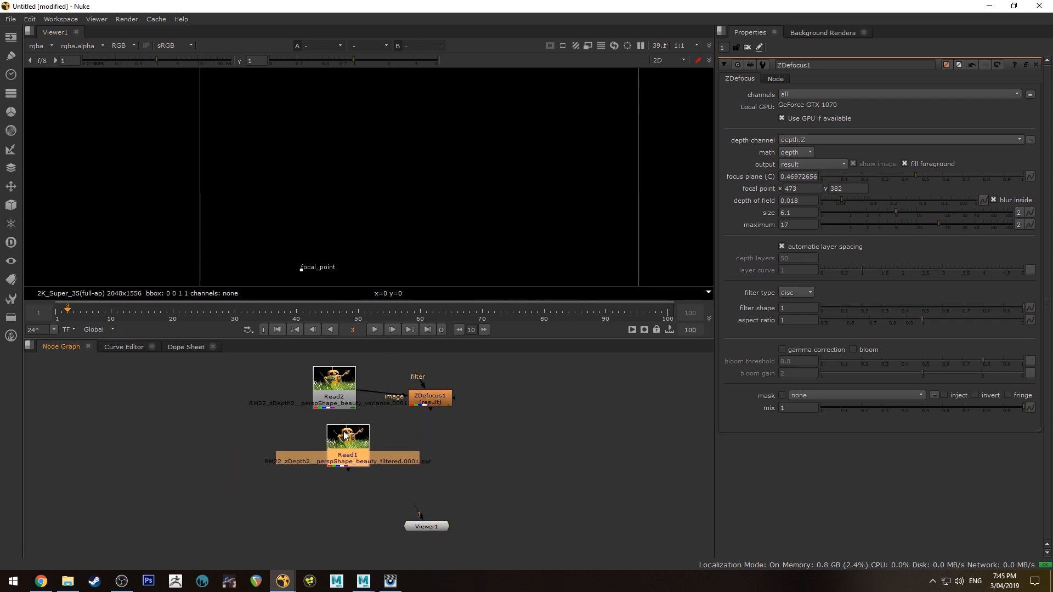
{"action": "left_click", "coordinate": [334, 387]}
{"action": "double_click", "coordinate": [337, 433]}
{"action": "key", "text": "1"}
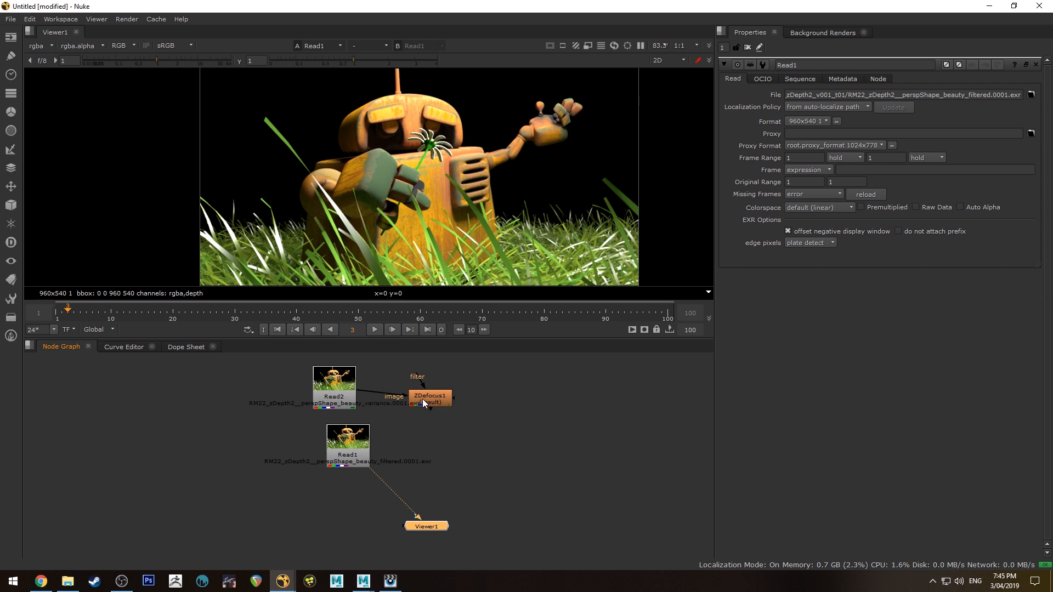
Move ZDefocus beside the beauty_filtered Read node, connect its image input to that node, and view the defocused result
{"action": "left_click_drag", "start_coordinate": [422, 399], "coordinate": [443, 435]}
{"action": "left_click_drag", "start_coordinate": [384, 414], "coordinate": [357, 438]}
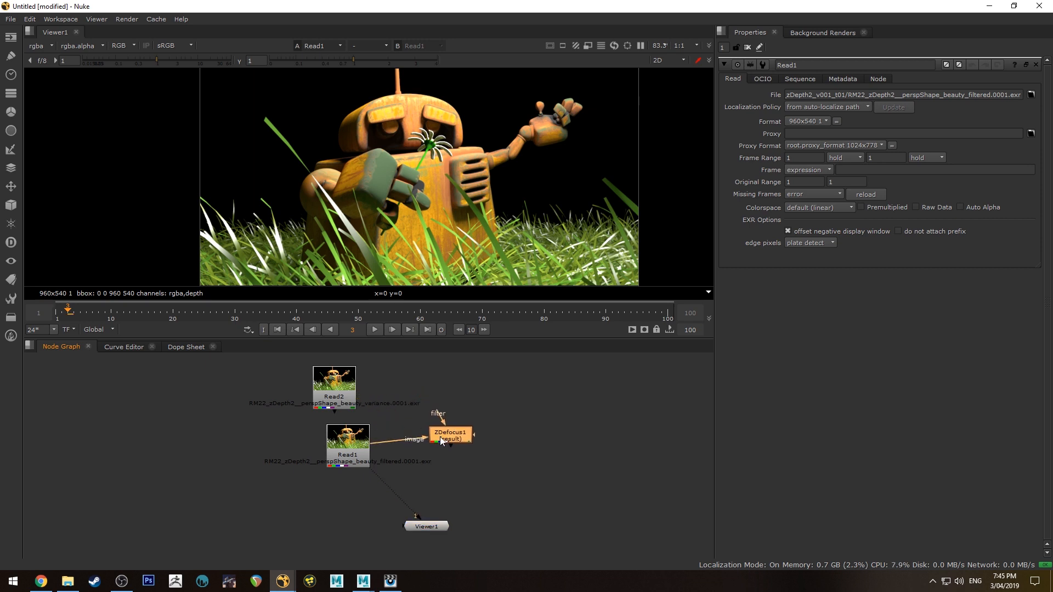
{"action": "key", "text": "1"}
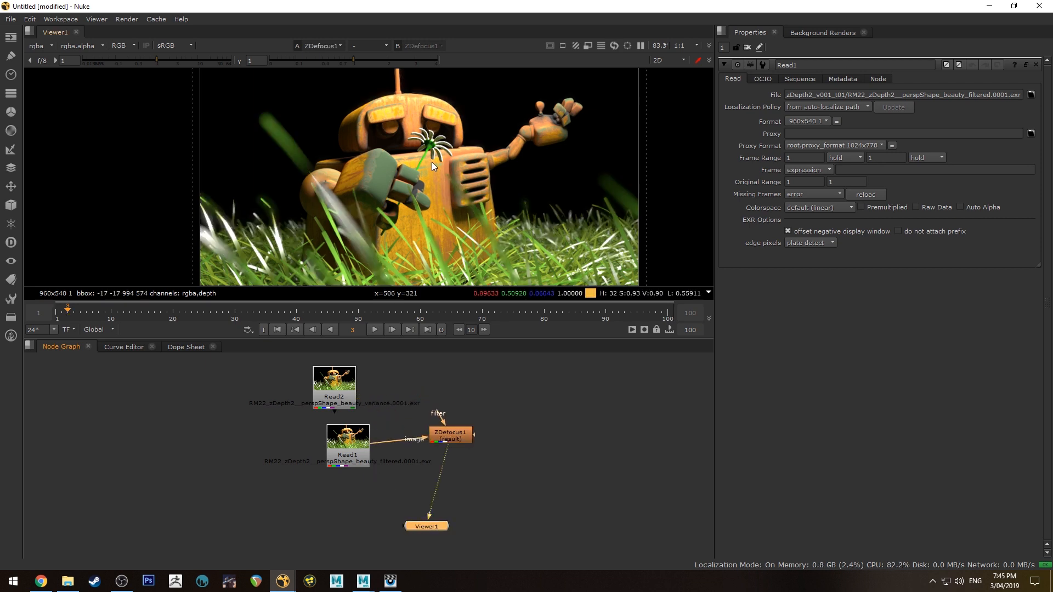
Examine the defocused beauty_filtered image up close around the robot's chest vents and the background grass
{"action": "scroll", "coordinate": [432, 159], "scroll_direction": "up", "scroll_amount": 2}
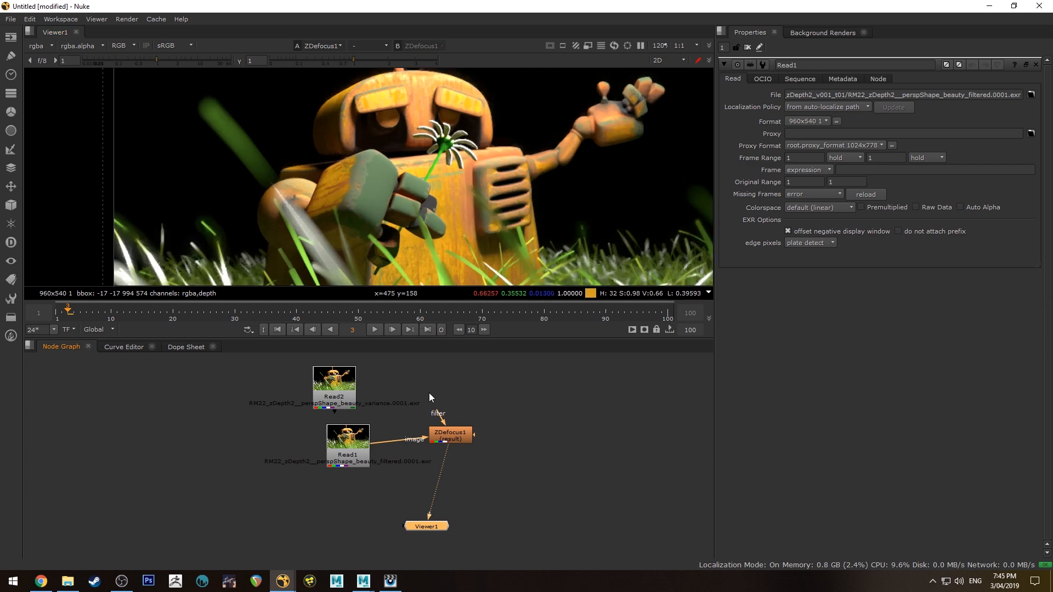
{"action": "scroll", "coordinate": [573, 240], "scroll_direction": "up", "scroll_amount": 3}
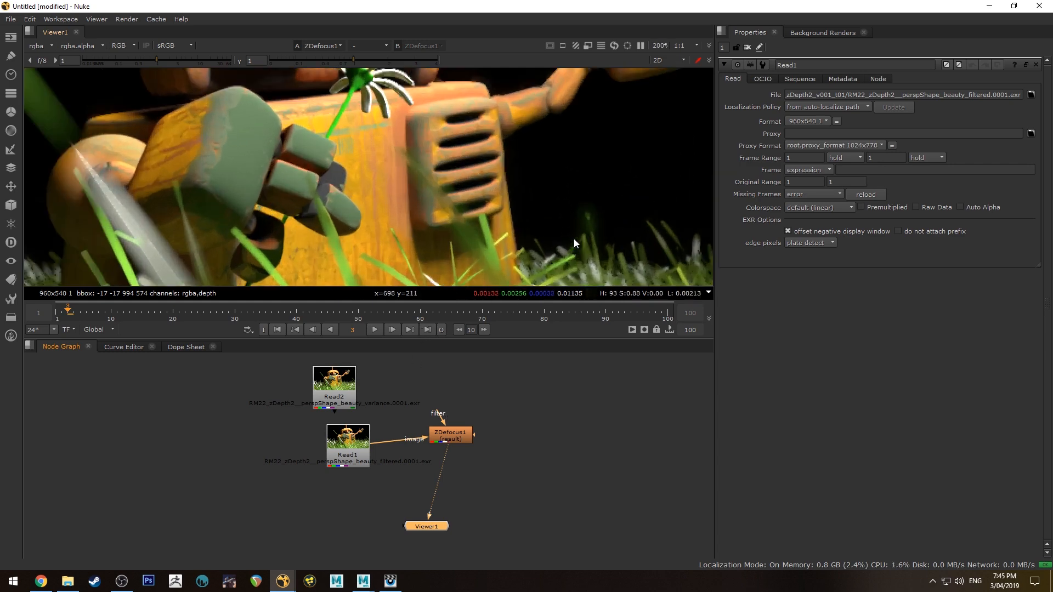
{"action": "scroll", "coordinate": [573, 238], "scroll_direction": "up", "scroll_amount": 3}
{"action": "middle_click_drag", "start_coordinate": [588, 189], "coordinate": [518, 183]}
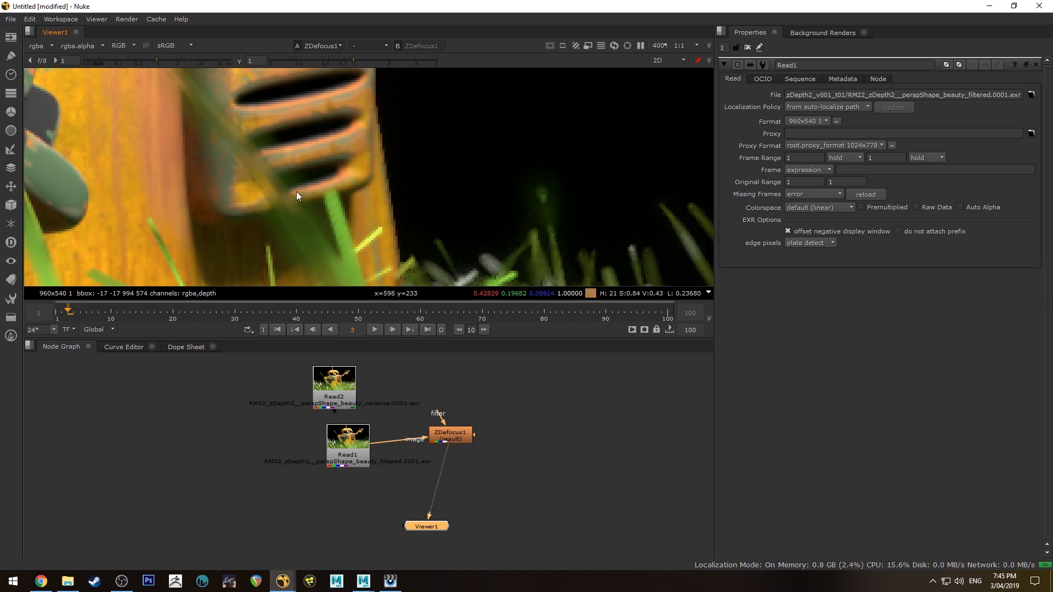
{"action": "middle_click_drag", "start_coordinate": [629, 210], "coordinate": [565, 127]}
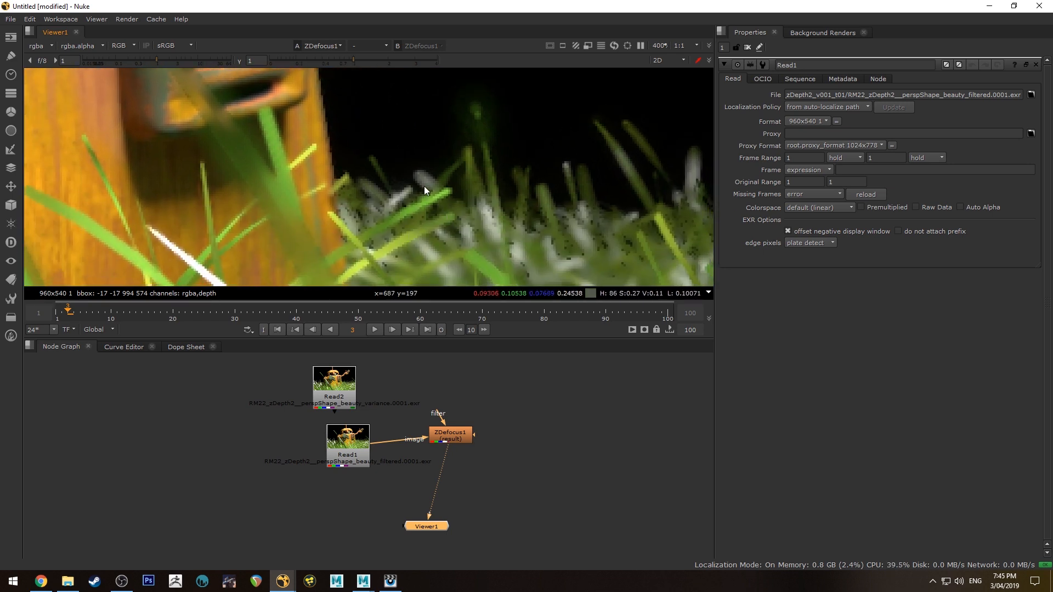
{"action": "middle_click_drag", "start_coordinate": [423, 187], "coordinate": [398, 157]}
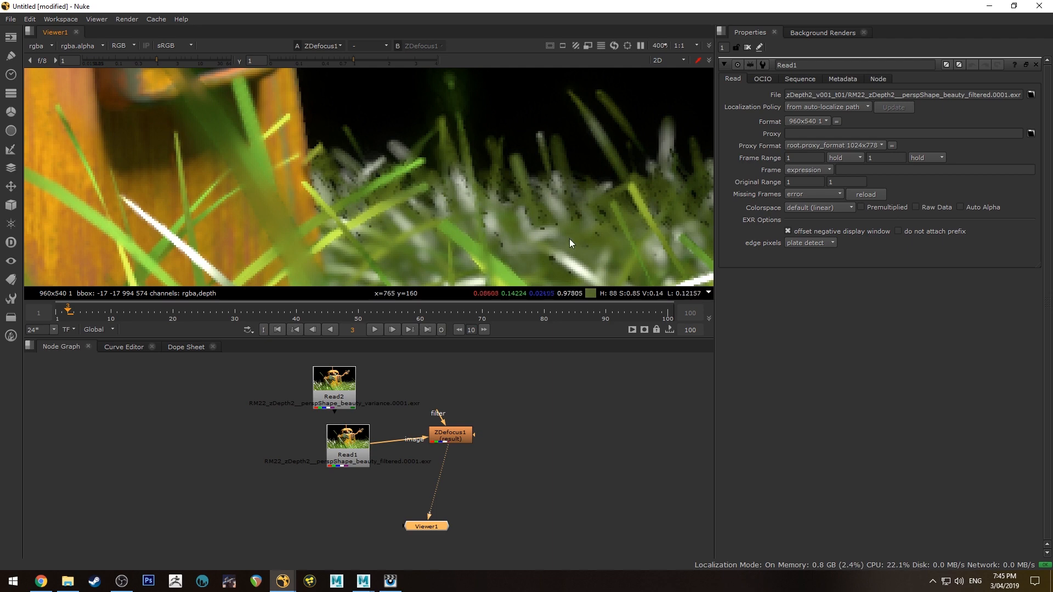
{"action": "middle_click_drag", "start_coordinate": [569, 239], "coordinate": [504, 203]}
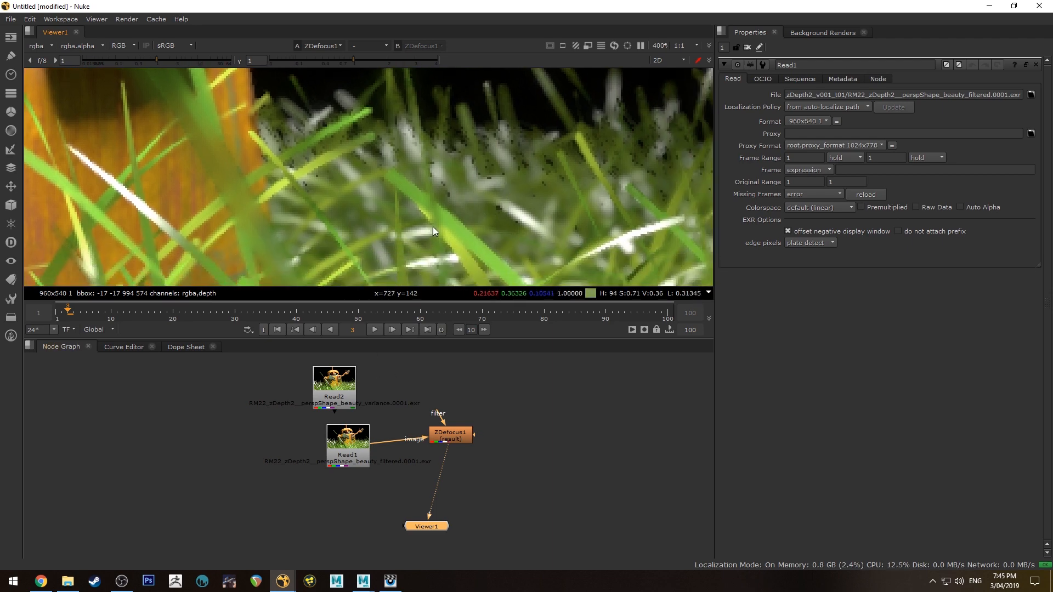
{"action": "scroll", "coordinate": [402, 183], "scroll_direction": "down", "scroll_amount": 5}
{"action": "middle_click_drag", "start_coordinate": [398, 182], "coordinate": [534, 254]}
{"action": "middle_click_drag", "start_coordinate": [461, 154], "coordinate": [476, 225]}
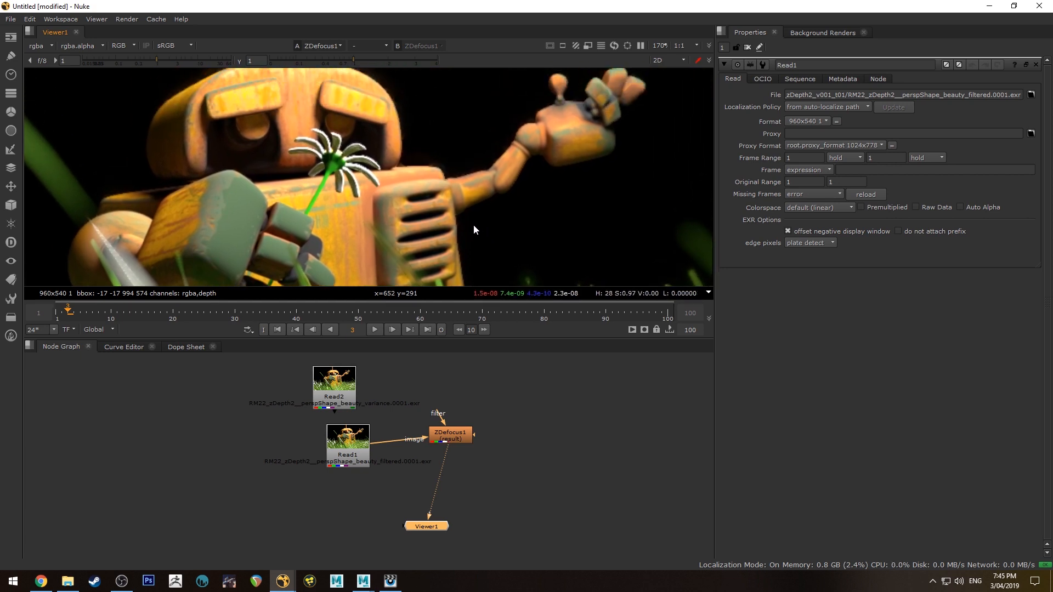
Inspect the filtered defocus around the robot's eyes and flower, the distant grass edges and the foreground blade near the hand
{"action": "scroll", "coordinate": [318, 146], "scroll_direction": "up", "scroll_amount": 5}
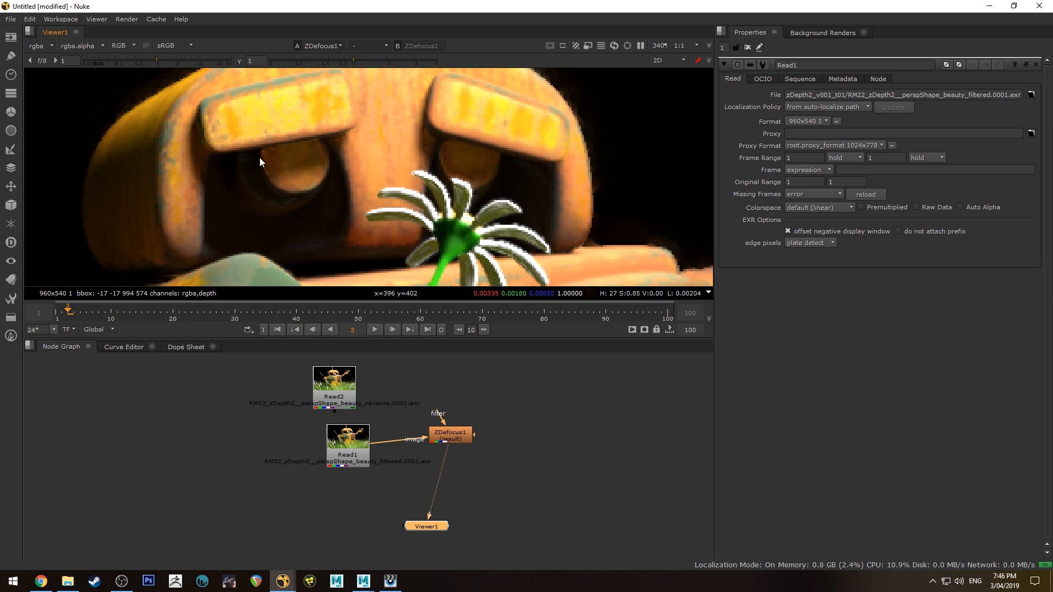
{"action": "scroll", "coordinate": [493, 208], "scroll_direction": "down", "scroll_amount": 6}
{"action": "middle_click_drag", "start_coordinate": [604, 238], "coordinate": [430, 127]}
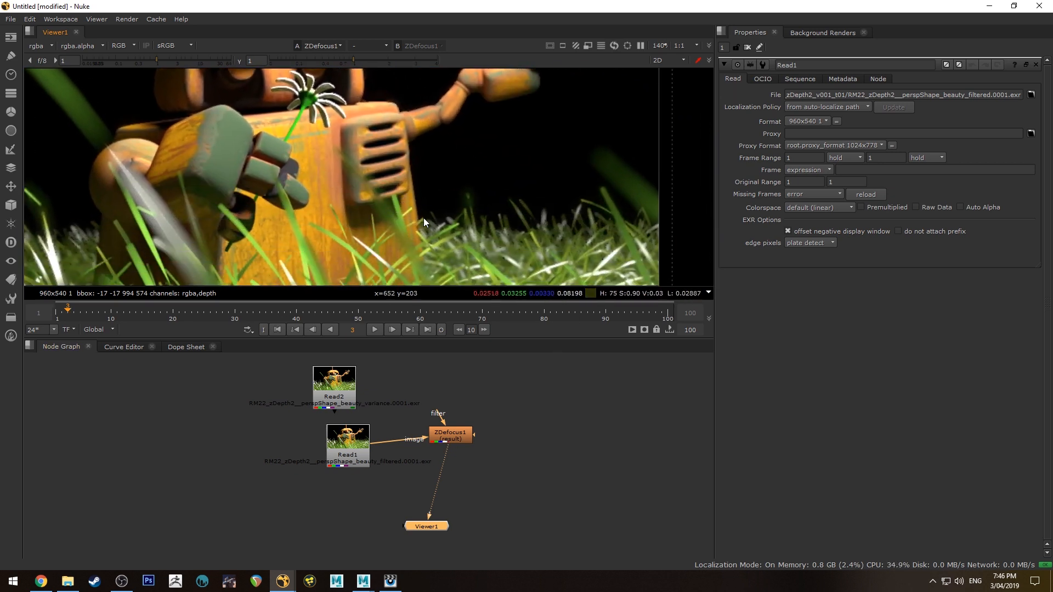
{"action": "scroll", "coordinate": [429, 195], "scroll_direction": "up", "scroll_amount": 5}
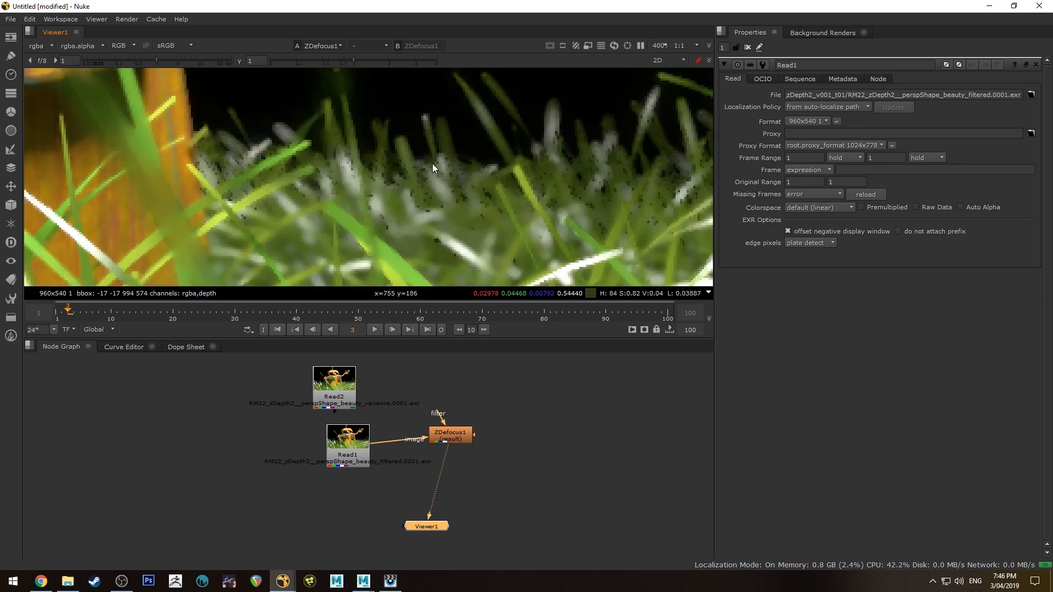
{"action": "middle_click_drag", "start_coordinate": [432, 163], "coordinate": [504, 243]}
{"action": "middle_click_drag", "start_coordinate": [529, 195], "coordinate": [358, 129]}
{"action": "middle_click_drag", "start_coordinate": [531, 149], "coordinate": [366, 215]}
{"action": "middle_click_drag", "start_coordinate": [492, 179], "coordinate": [658, 144]}
{"action": "middle_click_drag", "start_coordinate": [231, 212], "coordinate": [449, 186]}
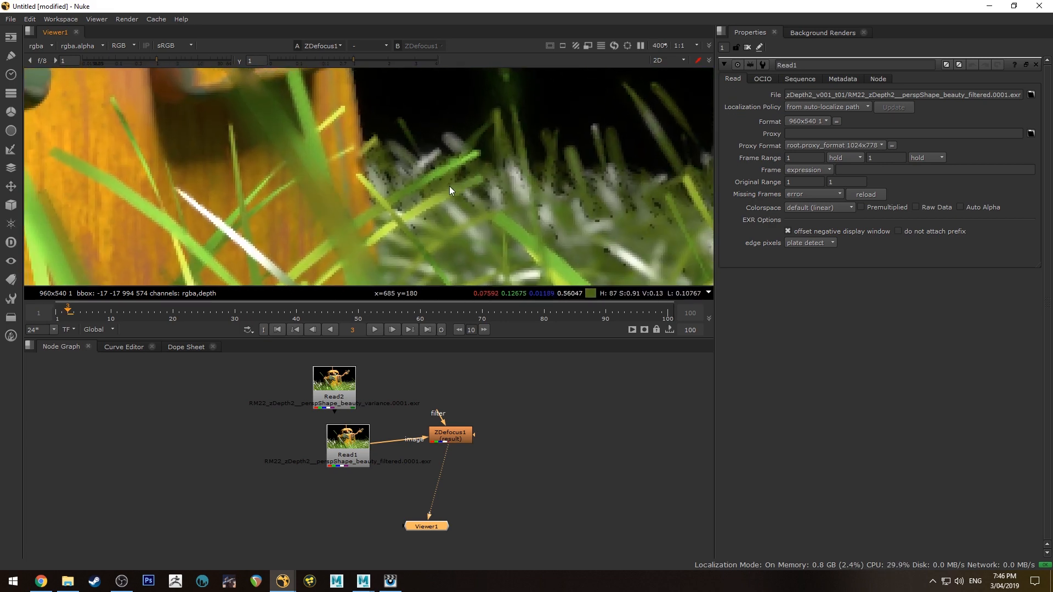
{"action": "scroll", "coordinate": [423, 182], "scroll_direction": "down", "scroll_amount": 3}
{"action": "middle_click_drag", "start_coordinate": [231, 231], "coordinate": [310, 209]}
{"action": "middle_click_drag", "start_coordinate": [181, 219], "coordinate": [355, 261]}
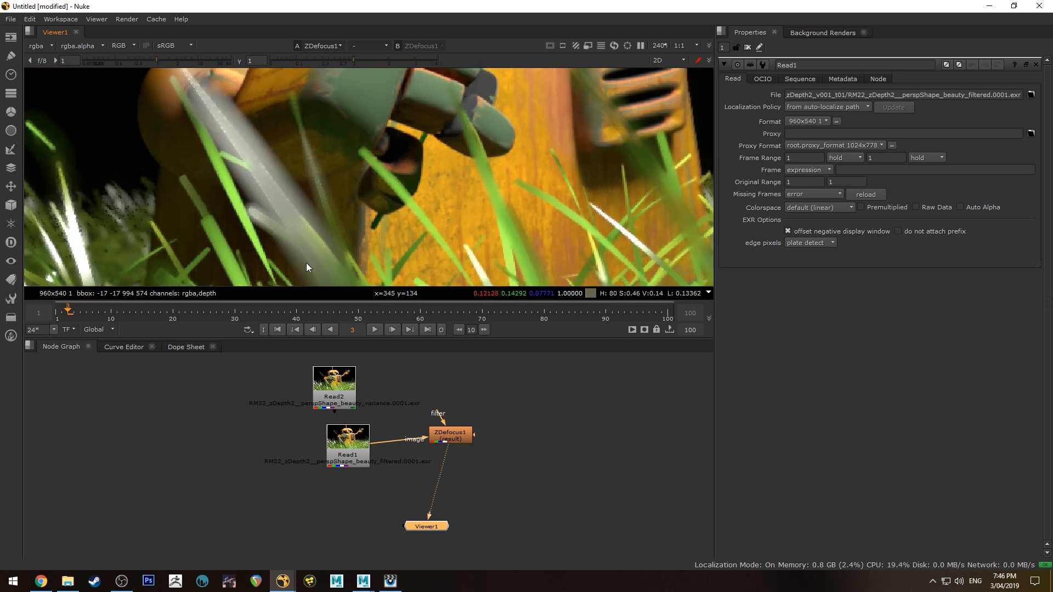
Reconnect the ZDefocus image input to the beauty_variance Read node to compare its defocus on the foreground blade
{"action": "left_click_drag", "start_coordinate": [383, 442], "coordinate": [344, 386]}
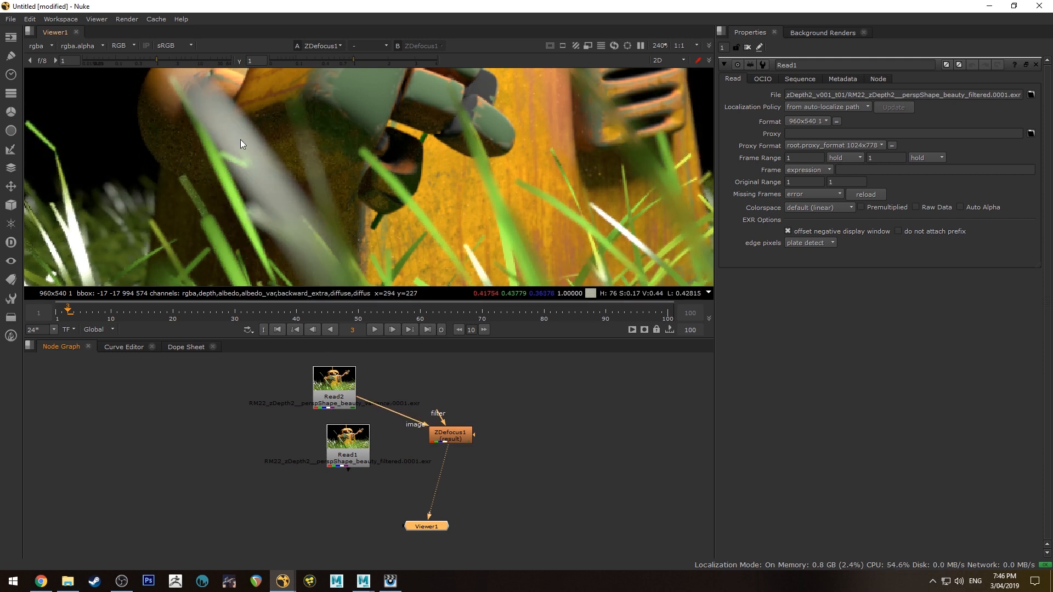
Move the beauty_filtered Read node farther away from the beauty_variance Read node and ZDefocus in the node graph
{"action": "left_click_drag", "start_coordinate": [360, 400], "coordinate": [341, 384]}
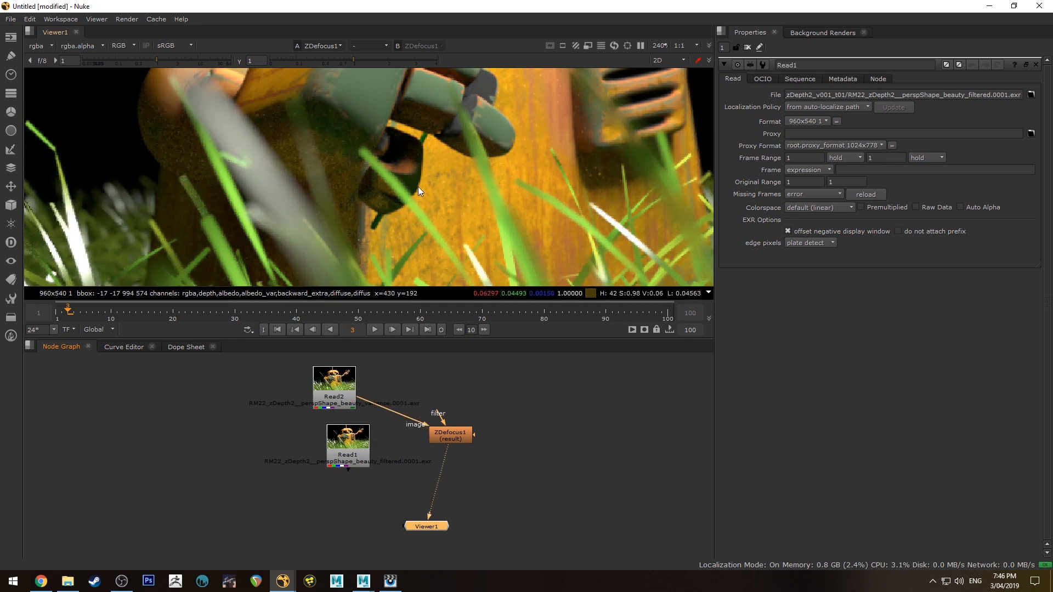
{"action": "scroll", "coordinate": [432, 176], "scroll_direction": "down", "scroll_amount": 3}
{"action": "scroll", "coordinate": [433, 177], "scroll_direction": "down", "scroll_amount": 2}
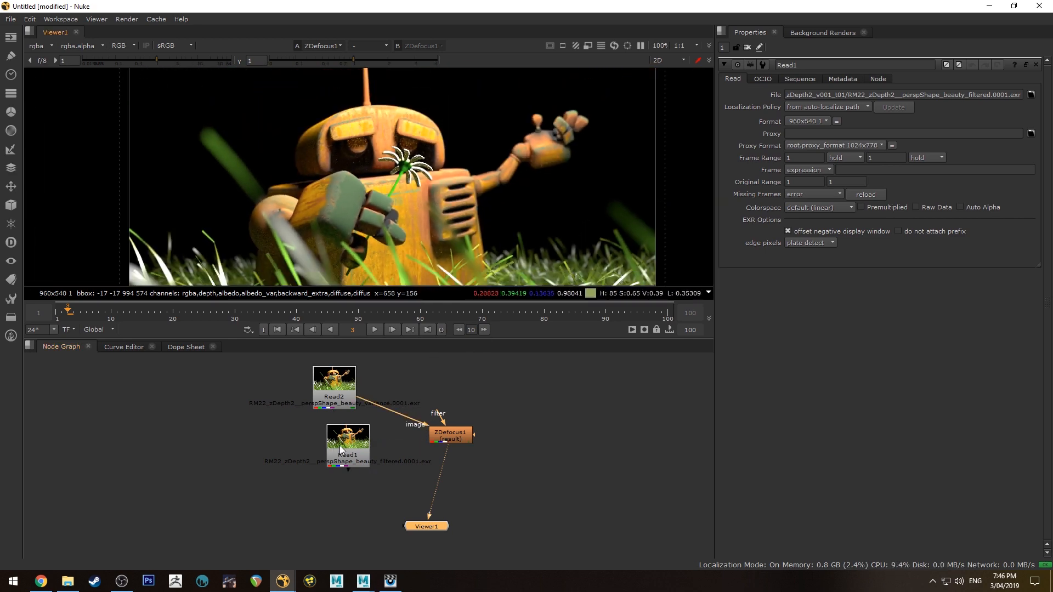
{"action": "left_click_drag", "start_coordinate": [341, 451], "coordinate": [299, 462]}
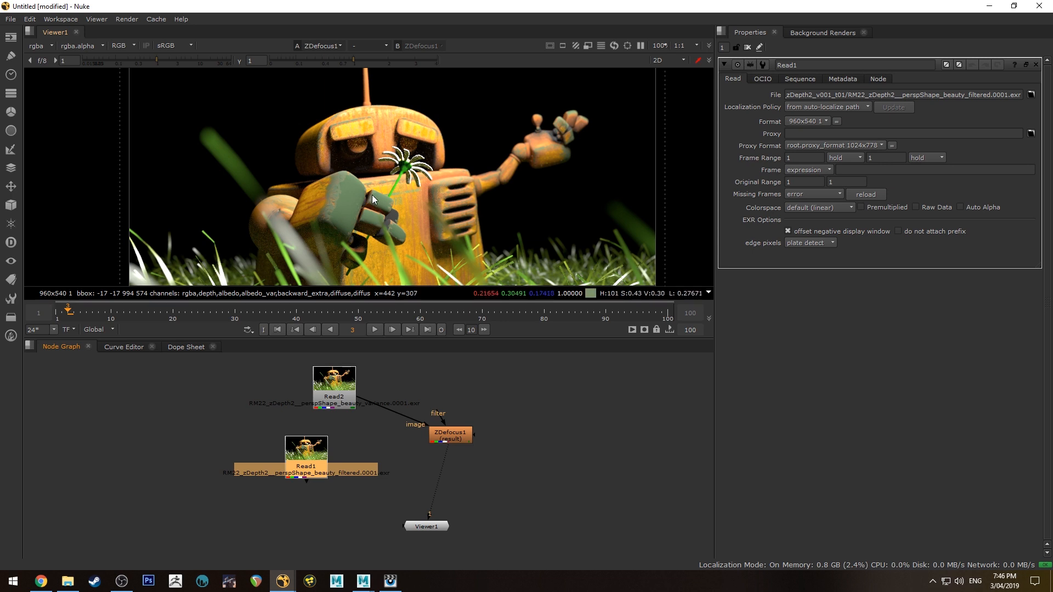
Examine the defocused beauty_variance image across the grass, around the robot's eyes and flower, and as a whole frame
{"action": "middle_click_drag", "start_coordinate": [449, 195], "coordinate": [448, 167]}
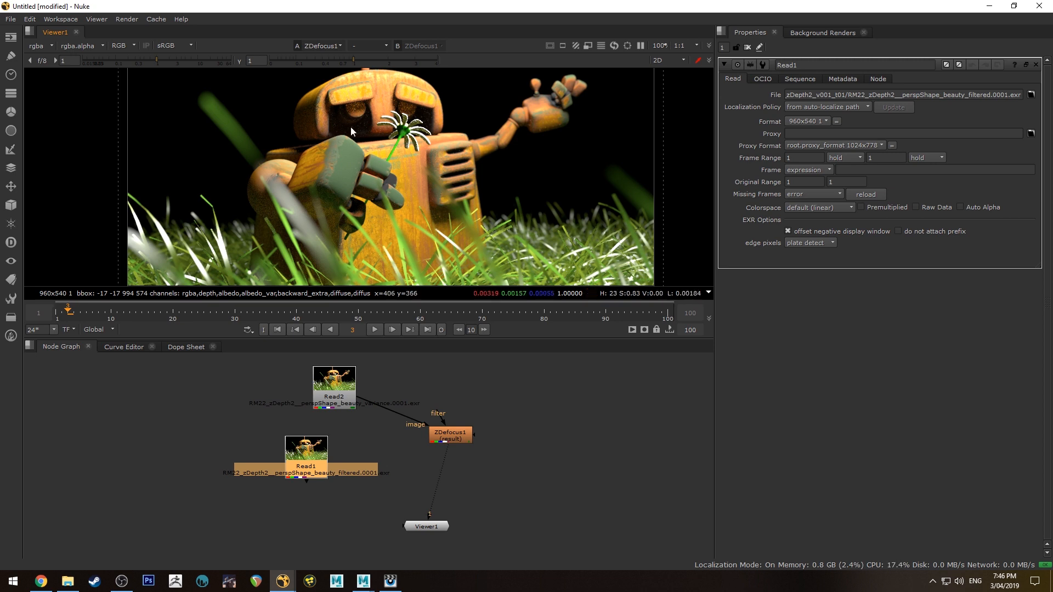
{"action": "middle_click_drag", "start_coordinate": [497, 230], "coordinate": [469, 175]}
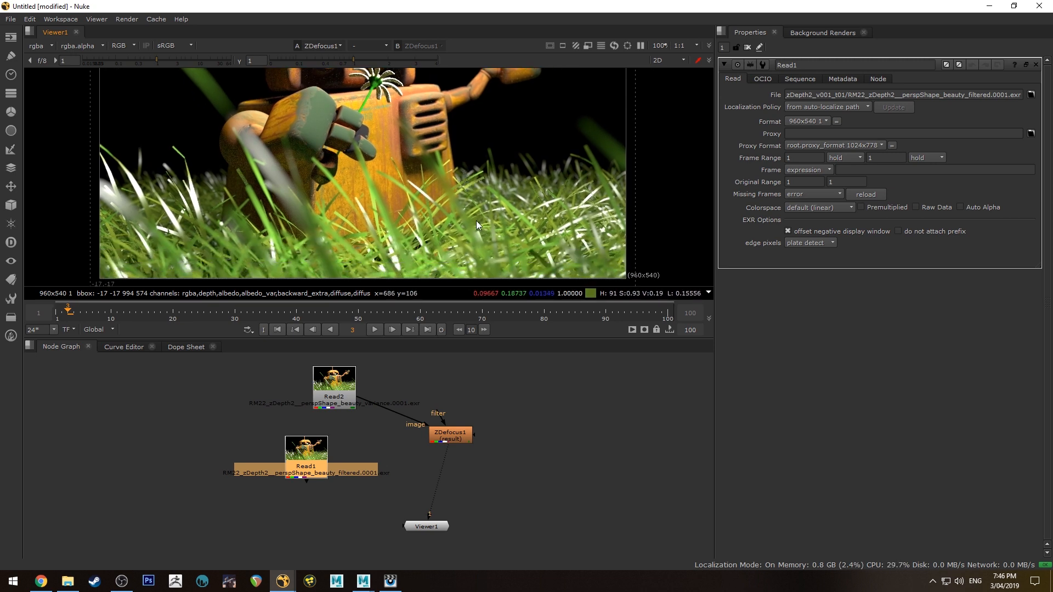
{"action": "middle_click_drag", "start_coordinate": [371, 214], "coordinate": [410, 225]}
{"action": "middle_click_drag", "start_coordinate": [425, 189], "coordinate": [386, 188]}
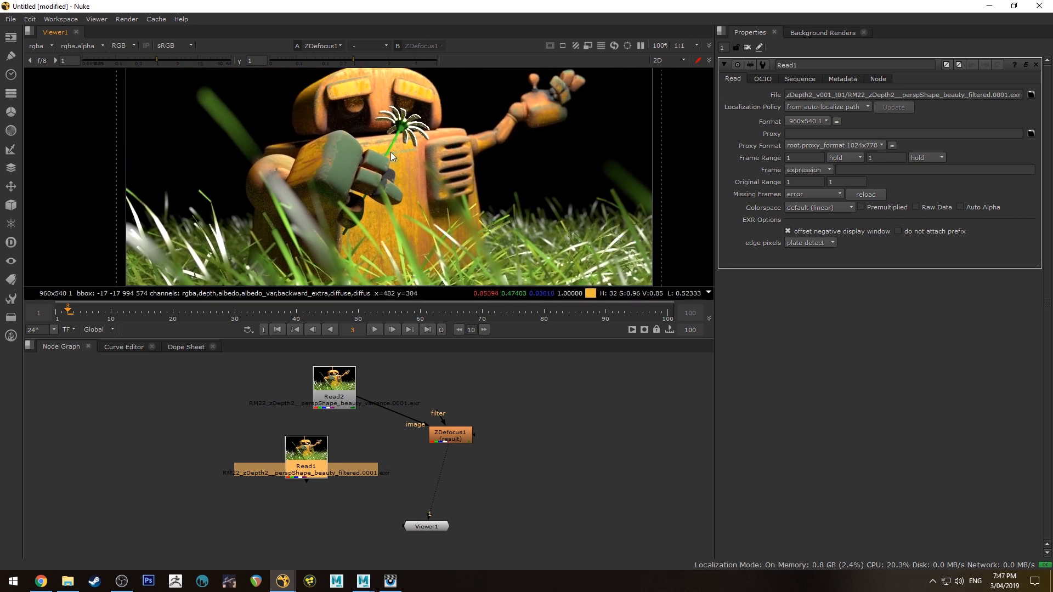
{"action": "scroll", "coordinate": [392, 145], "scroll_direction": "up", "scroll_amount": 1}
{"action": "middle_click_drag", "start_coordinate": [393, 149], "coordinate": [389, 209]}
{"action": "scroll", "coordinate": [380, 153], "scroll_direction": "up", "scroll_amount": 3}
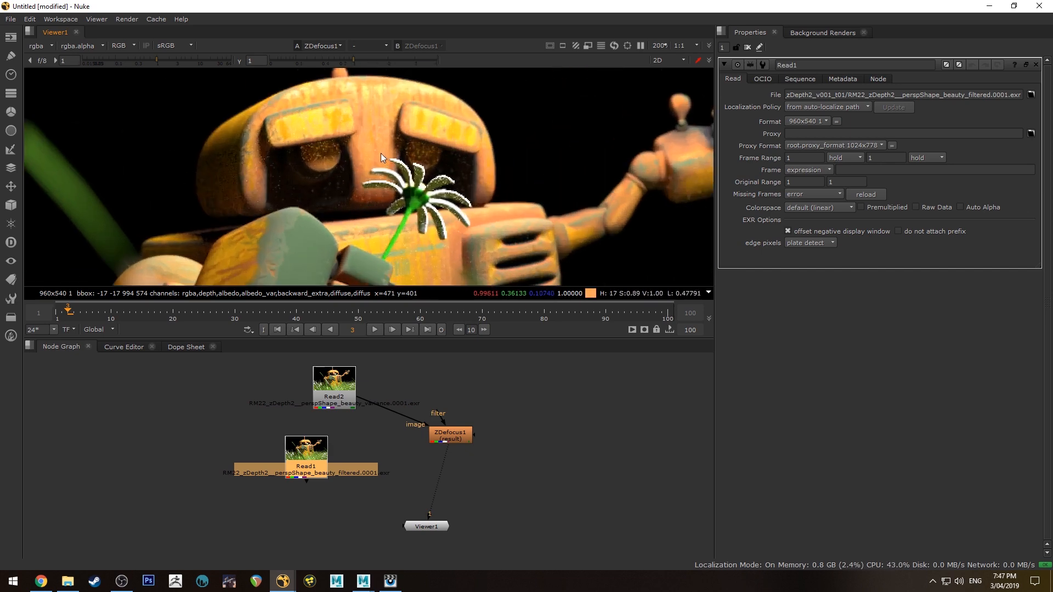
{"action": "scroll", "coordinate": [466, 192], "scroll_direction": "down", "scroll_amount": 5}
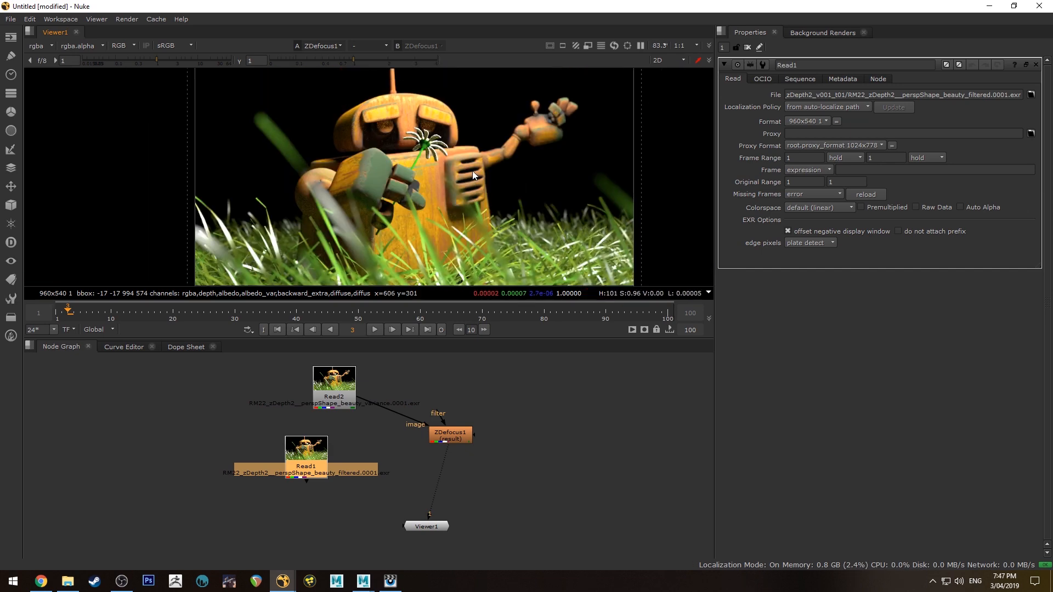
{"action": "scroll", "coordinate": [458, 163], "scroll_direction": "up", "scroll_amount": 1}
{"action": "scroll", "coordinate": [456, 159], "scroll_direction": "up", "scroll_amount": 2}
{"action": "middle_click_drag", "start_coordinate": [454, 159], "coordinate": [472, 143]}
{"action": "scroll", "coordinate": [465, 146], "scroll_direction": "down", "scroll_amount": 2}
{"action": "scroll", "coordinate": [462, 146], "scroll_direction": "up", "scroll_amount": 1}
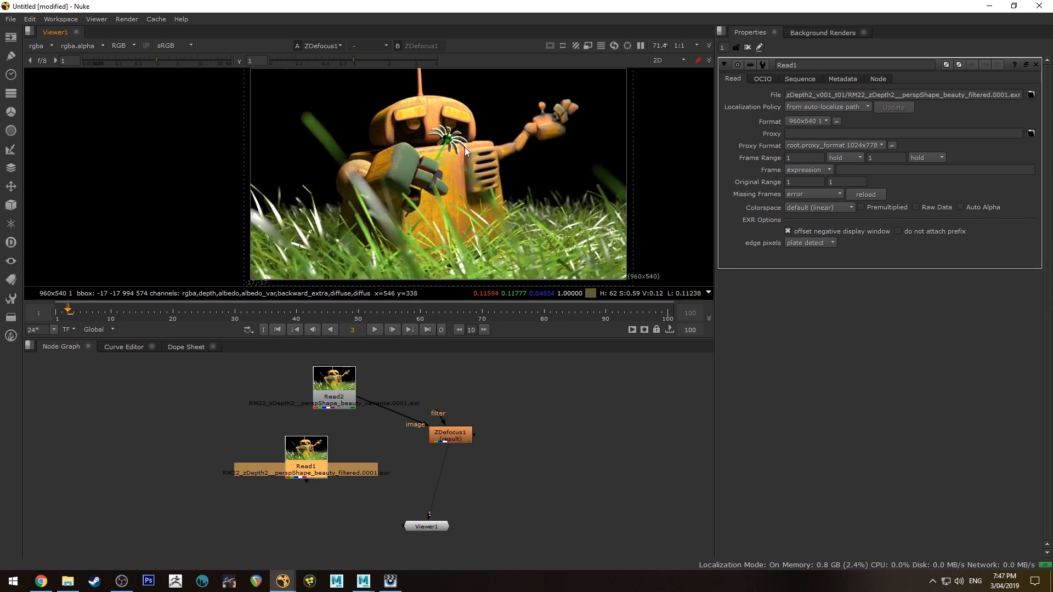